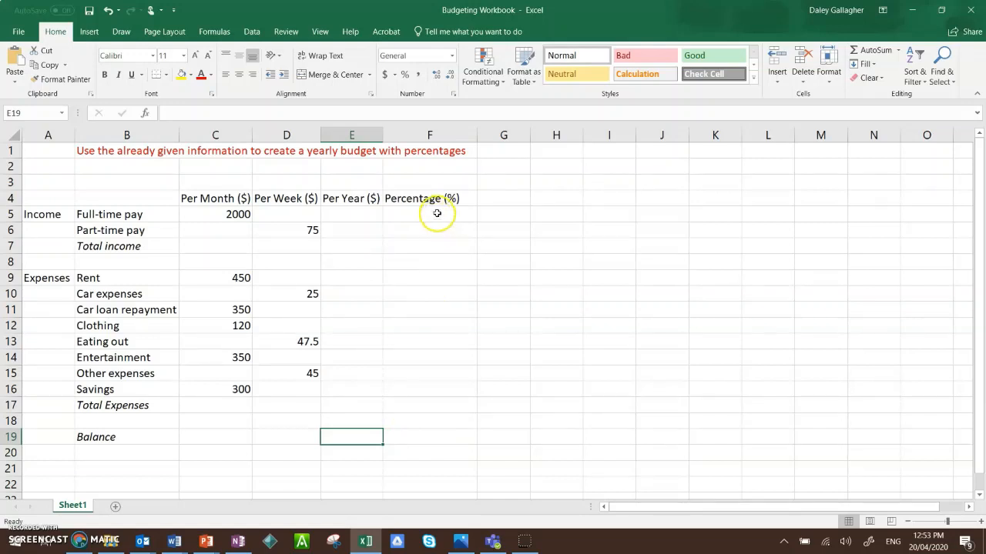
# Examine the empty Per Year ($) and Percentage (%) columns for the income and expense rows of the budget
pyautogui.click(437, 214)
pyautogui.moveTo(437, 213); pyautogui.dragTo(418, 405)
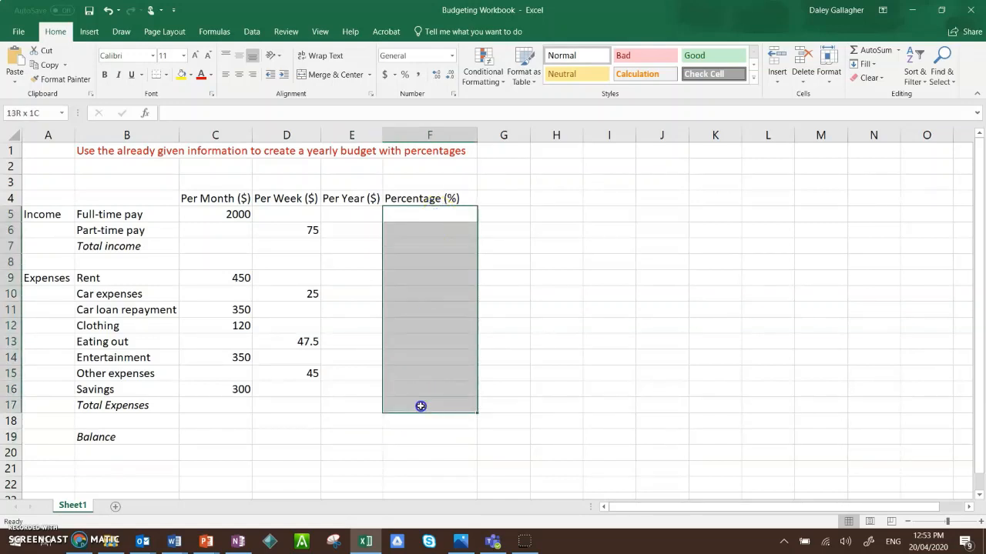
pyautogui.click(612, 302)
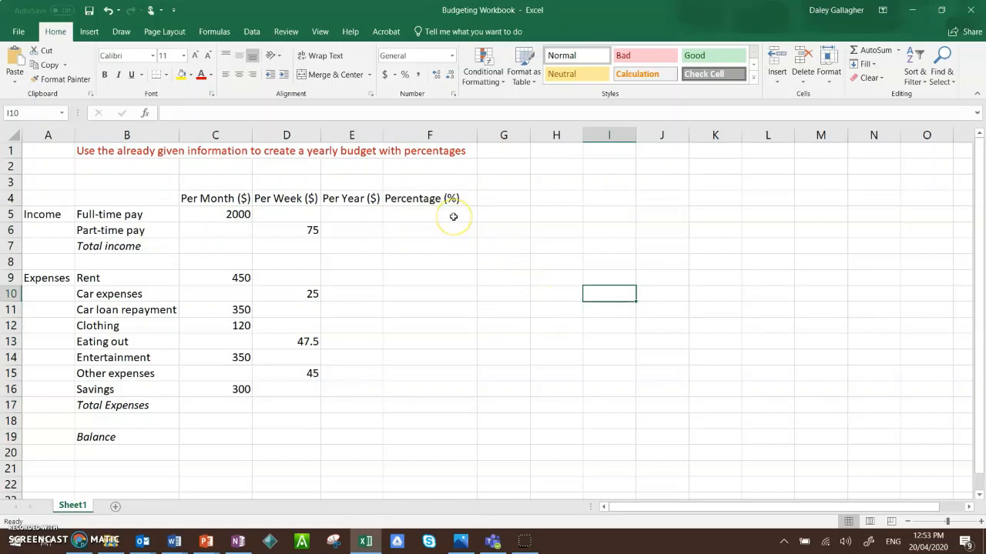
pyautogui.moveTo(363, 214); pyautogui.dragTo(361, 423)
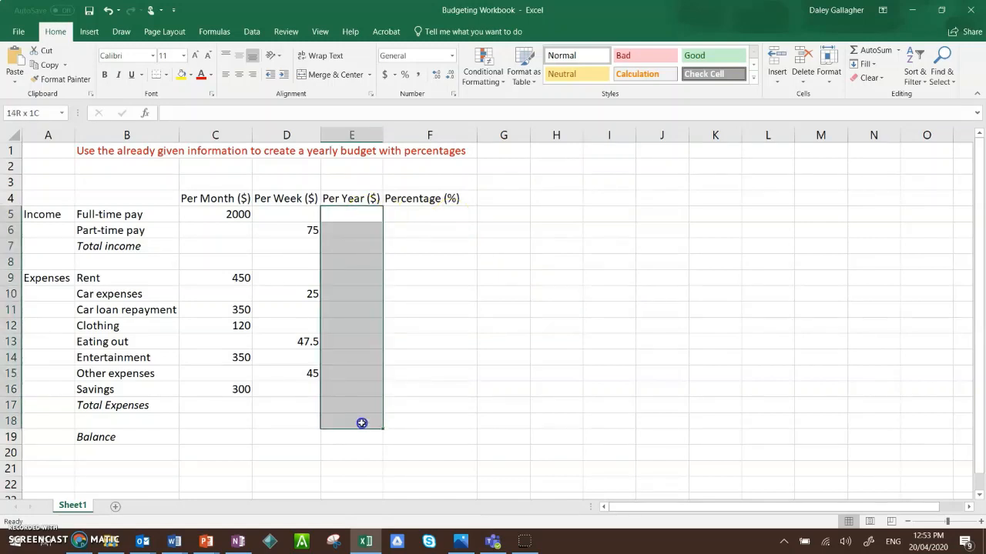
pyautogui.moveTo(450, 215); pyautogui.dragTo(432, 405)
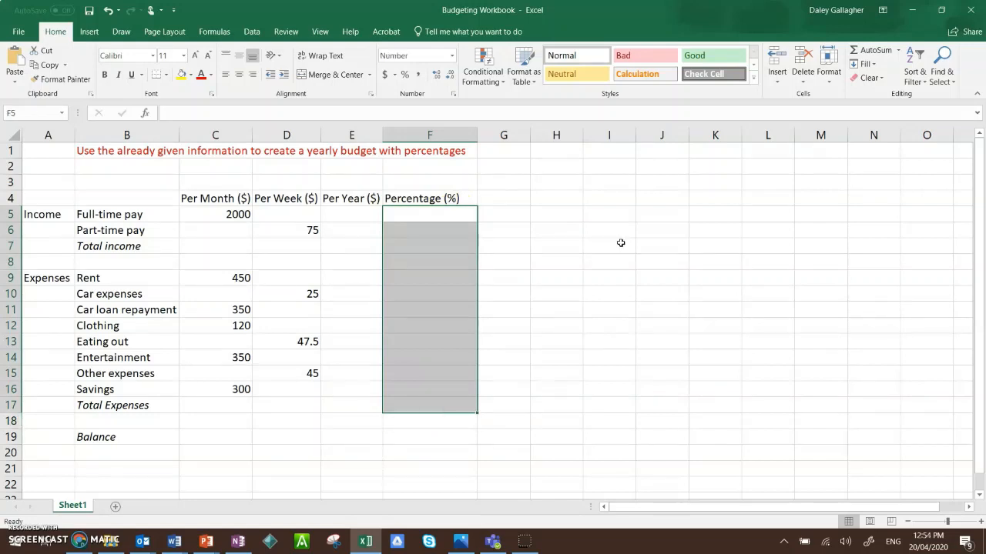
pyautogui.click(425, 322)
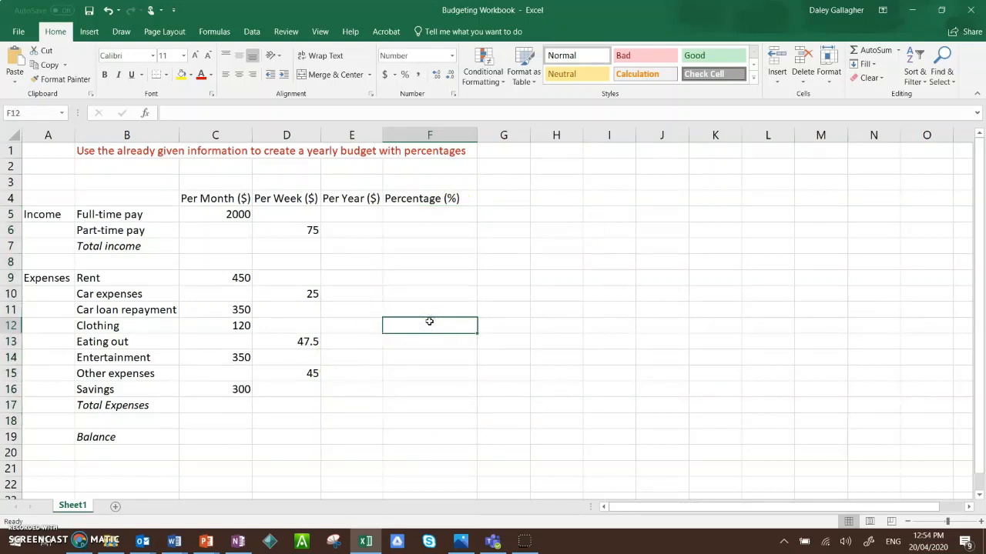
pyautogui.moveTo(431, 215); pyautogui.dragTo(429, 240)
pyautogui.click(432, 229)
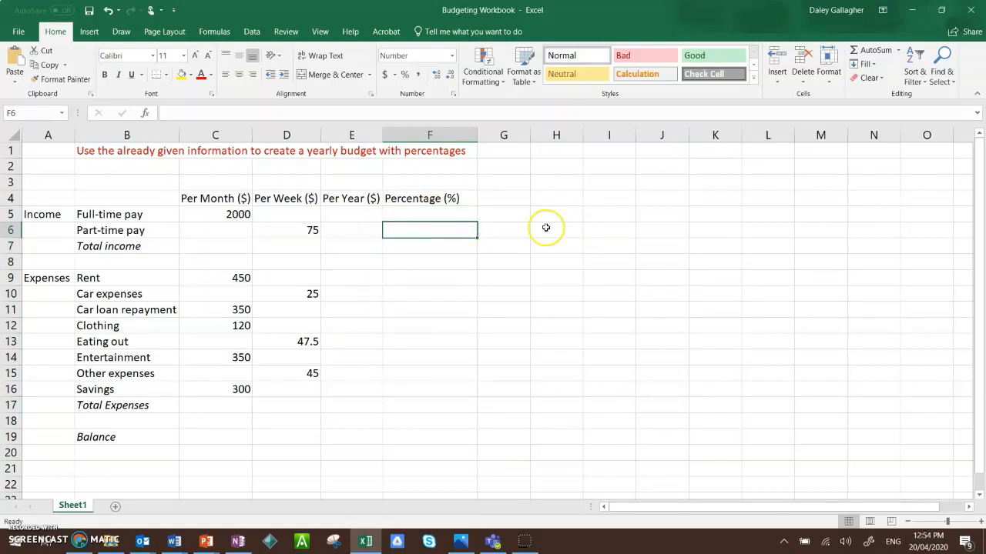
pyautogui.click(363, 213)
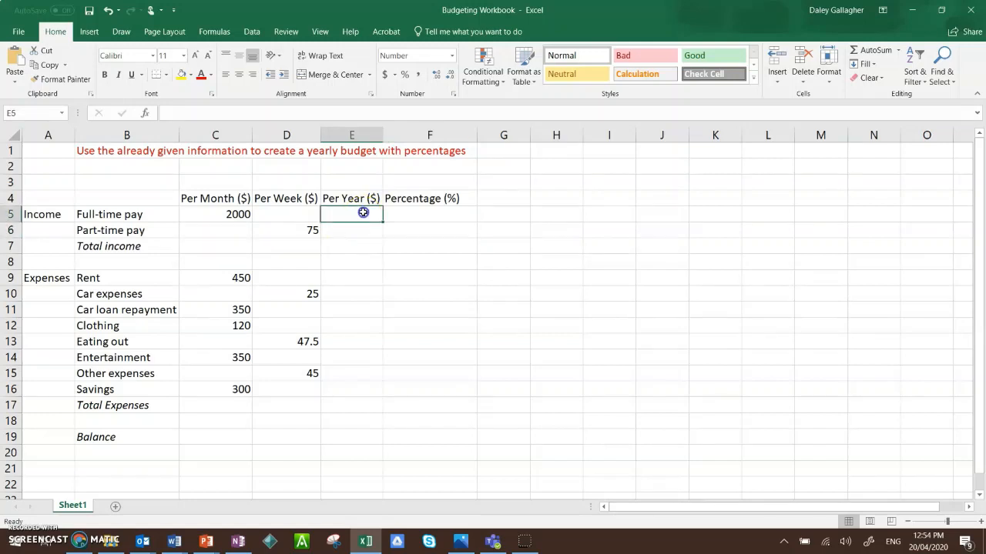
pyautogui.moveTo(362, 212); pyautogui.dragTo(358, 233)
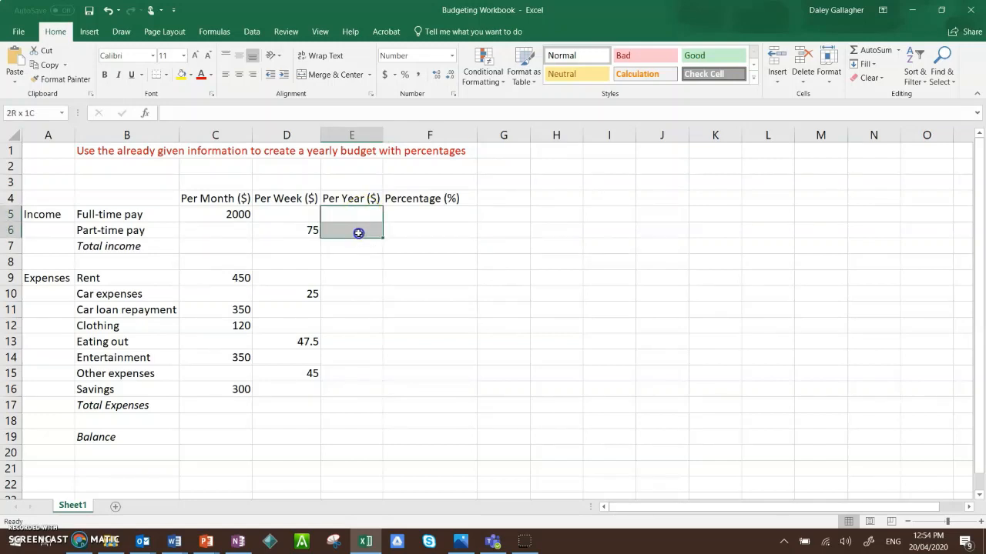
pyautogui.click(356, 247)
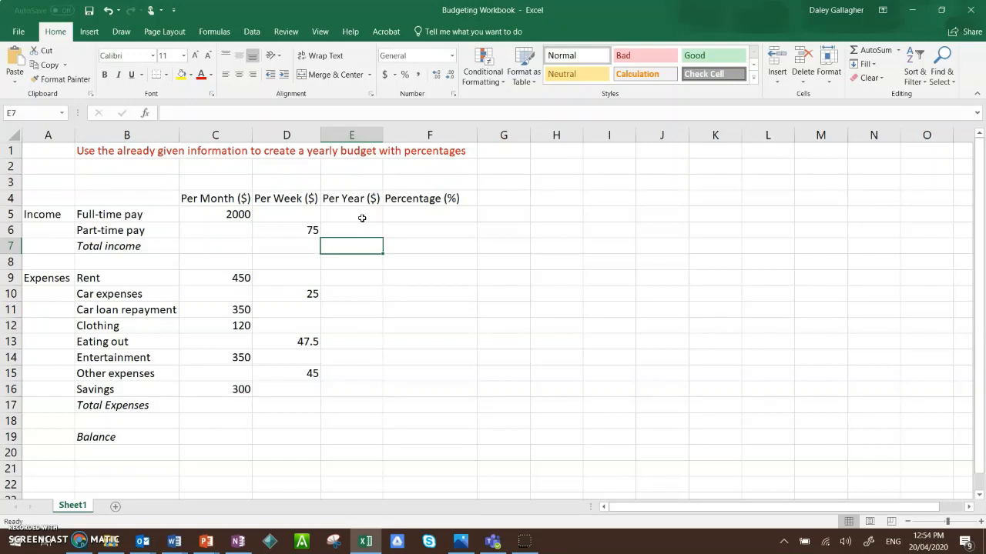
# Calculate the yearly full-time pay in E5 with the formula =C5*12
pyautogui.click(362, 217)
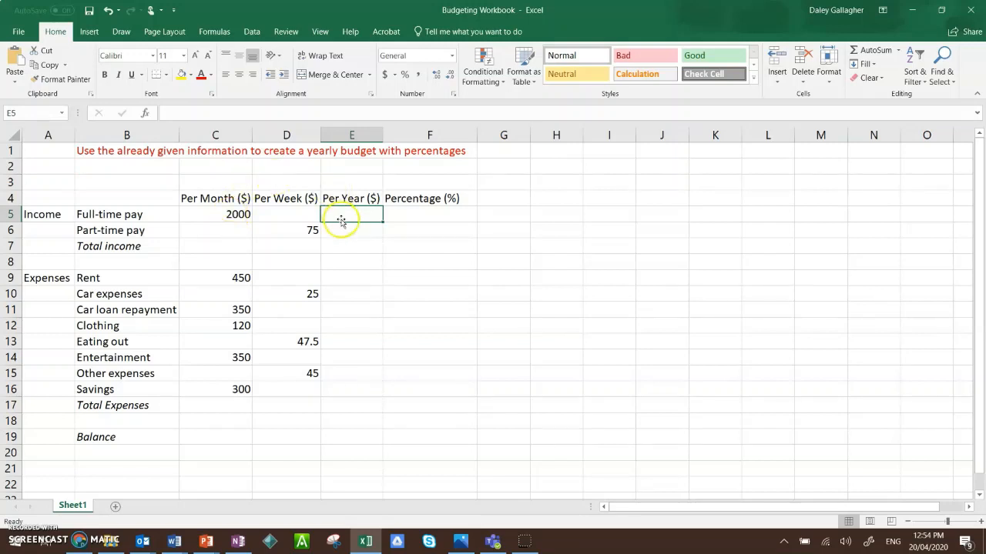
pyautogui.click(331, 114)
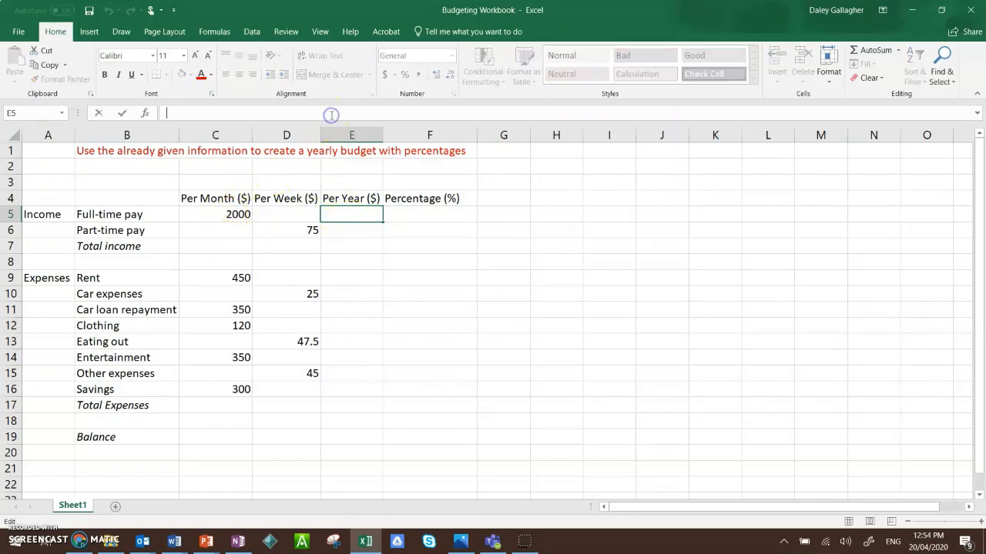
pyautogui.write('=')
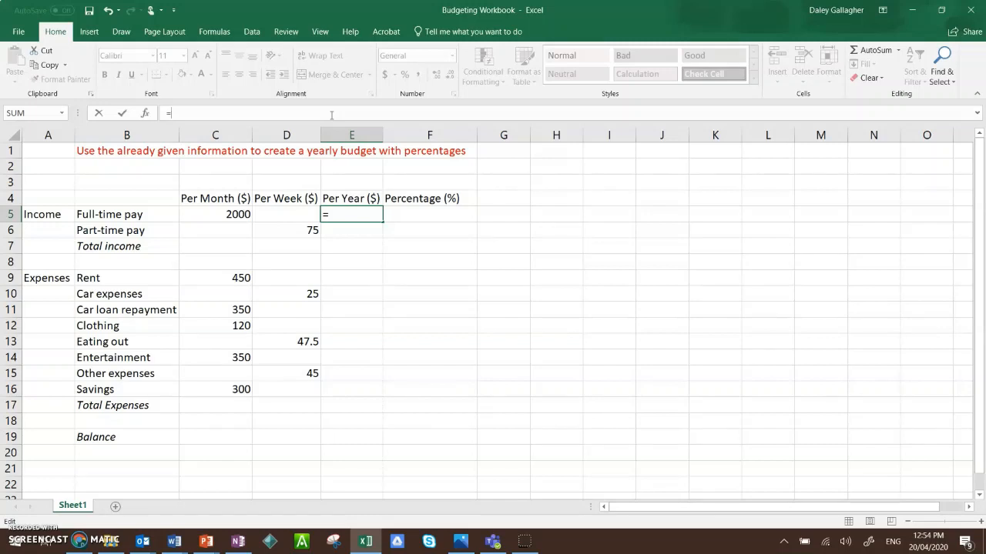
pyautogui.click(222, 215)
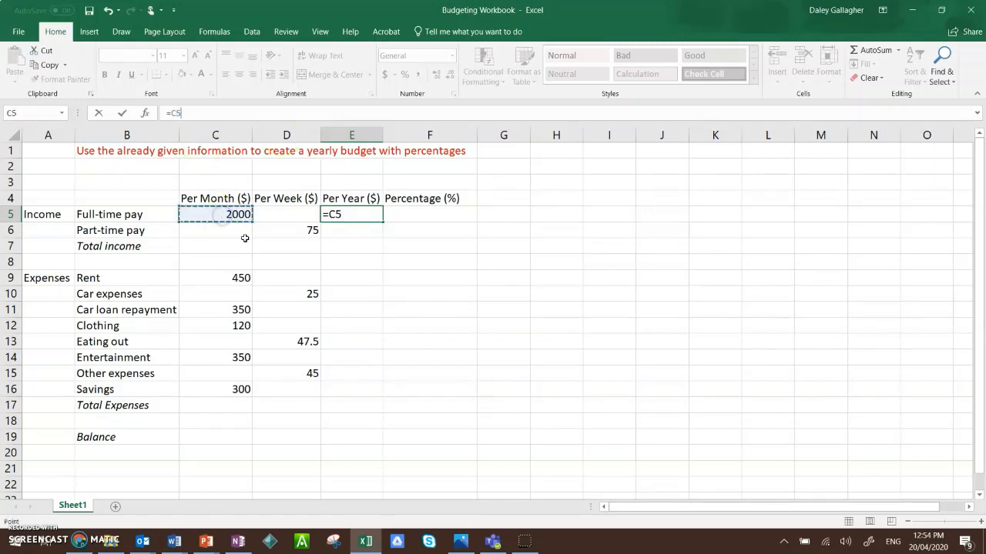
pyautogui.write('*')
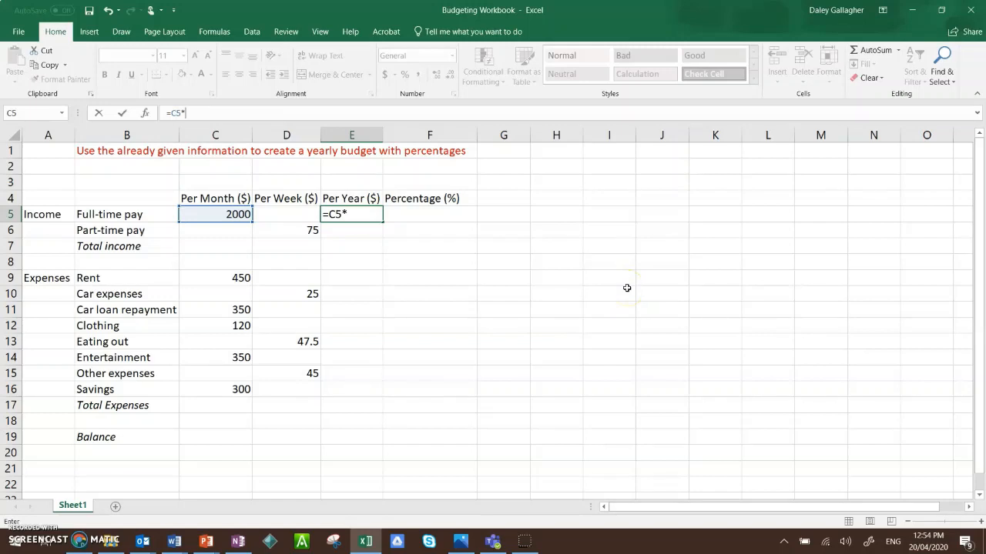
pyautogui.write('12')
pyautogui.press('Return')
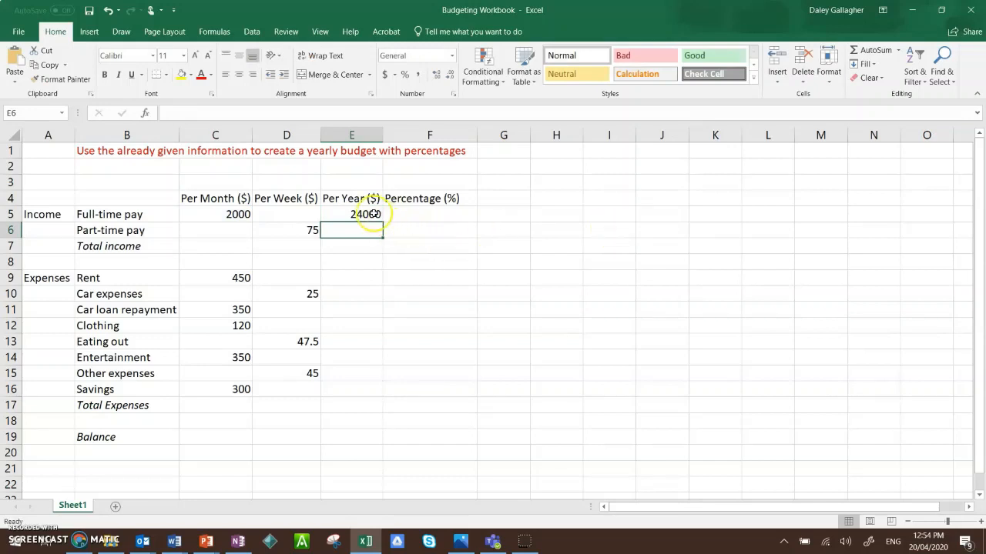
# Try to fill the yearly full-time pay formula from E5 down to E6, and undo the fill
pyautogui.click(372, 214)
pyautogui.moveTo(381, 221); pyautogui.dragTo(382, 236)
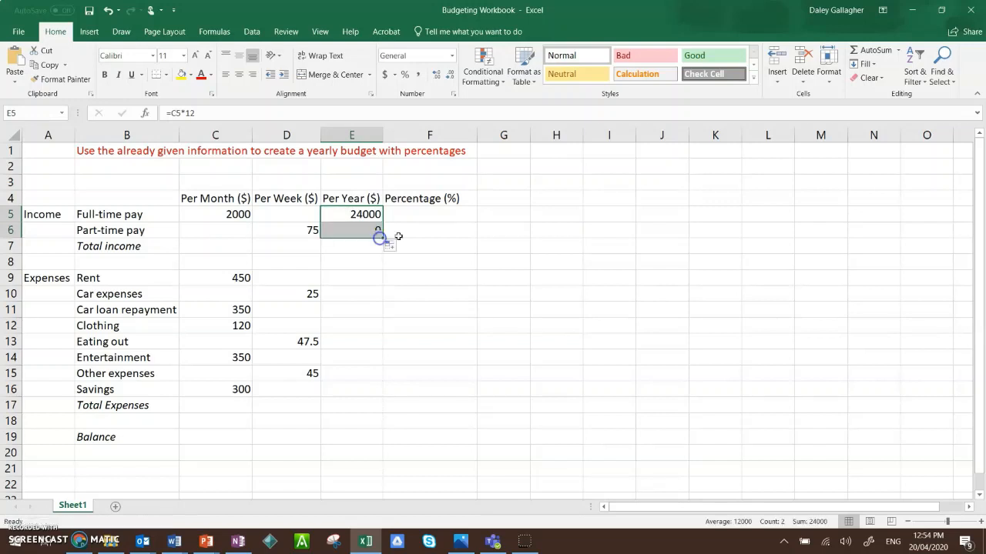
pyautogui.click(449, 236)
pyautogui.click(375, 230)
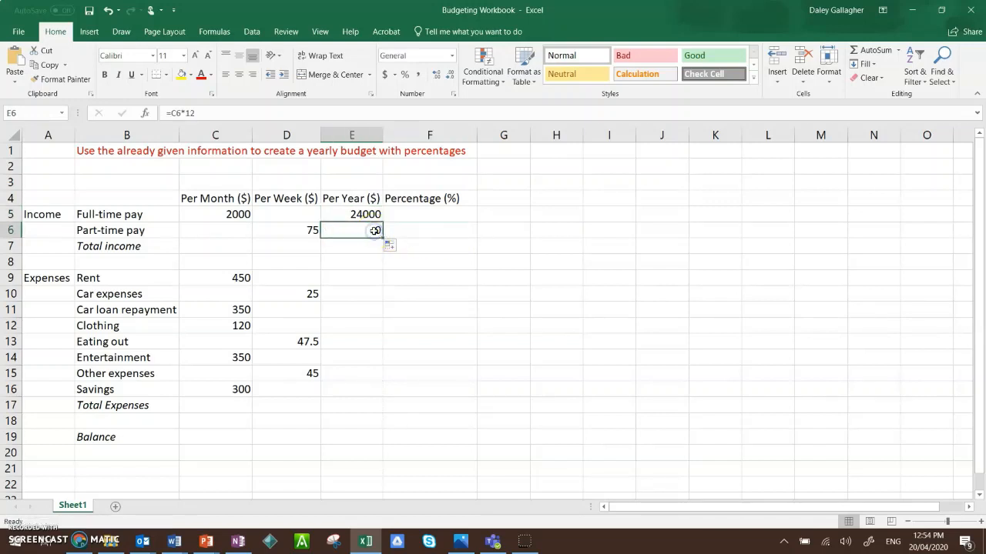
pyautogui.hotkey('ctrl', 'z')
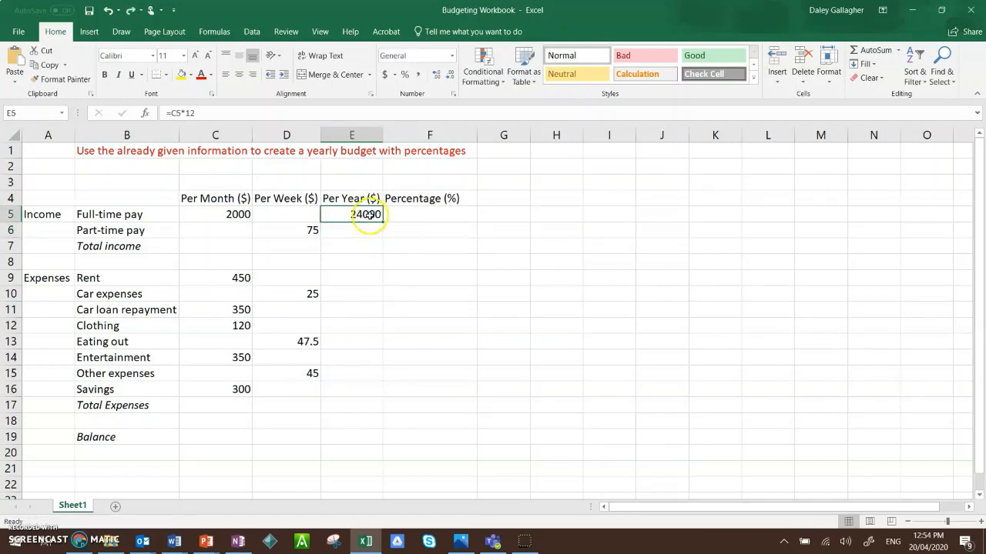
# Calculate the yearly part-time pay in E6 from the weekly amount with the formula =D6*52
pyautogui.moveTo(216, 213); pyautogui.dragTo(357, 219)
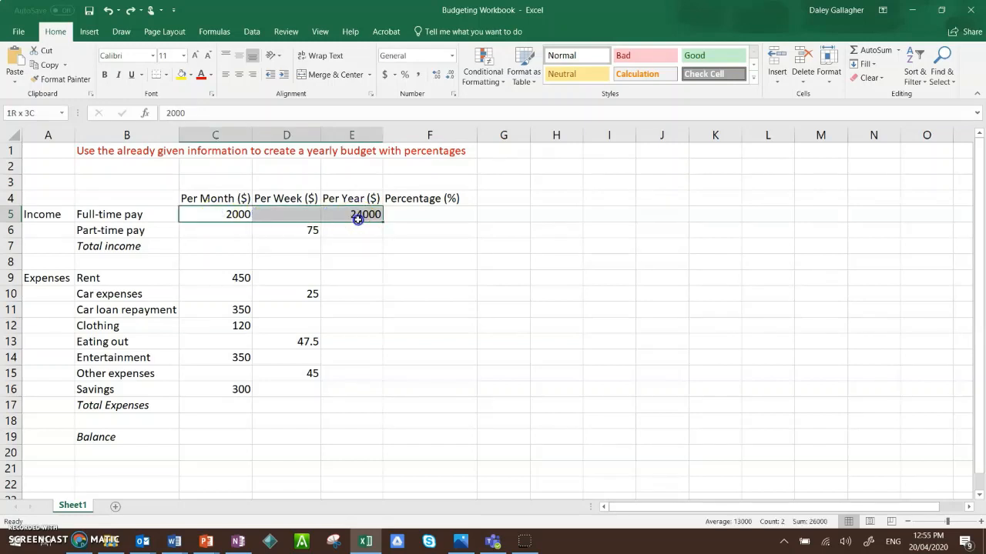
pyautogui.moveTo(285, 231); pyautogui.dragTo(355, 228)
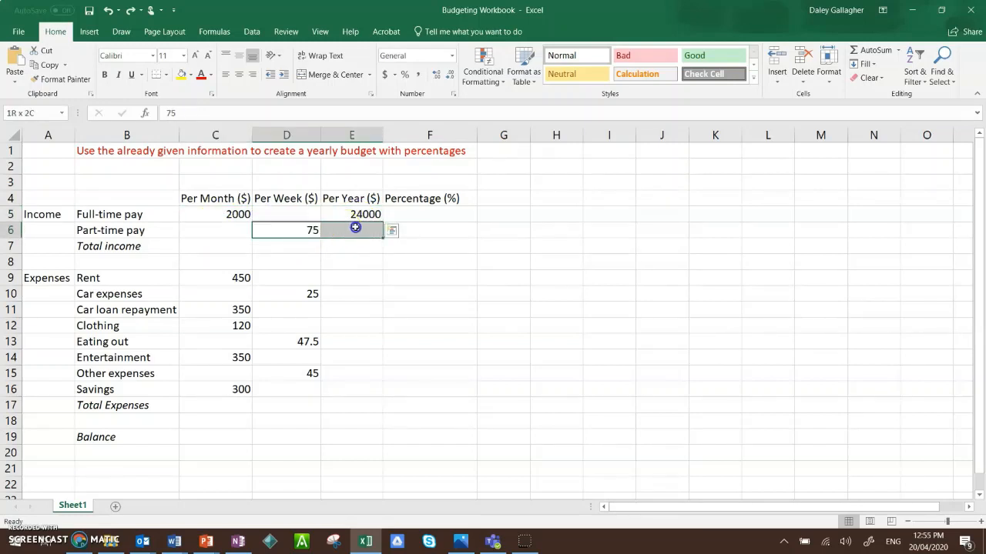
pyautogui.click(355, 228)
pyautogui.click(321, 113)
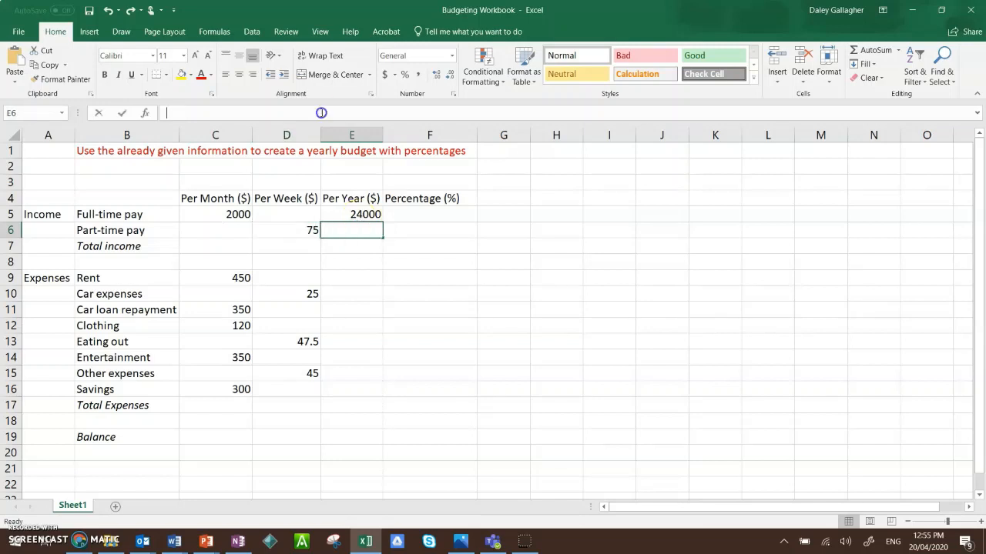
pyautogui.write('=')
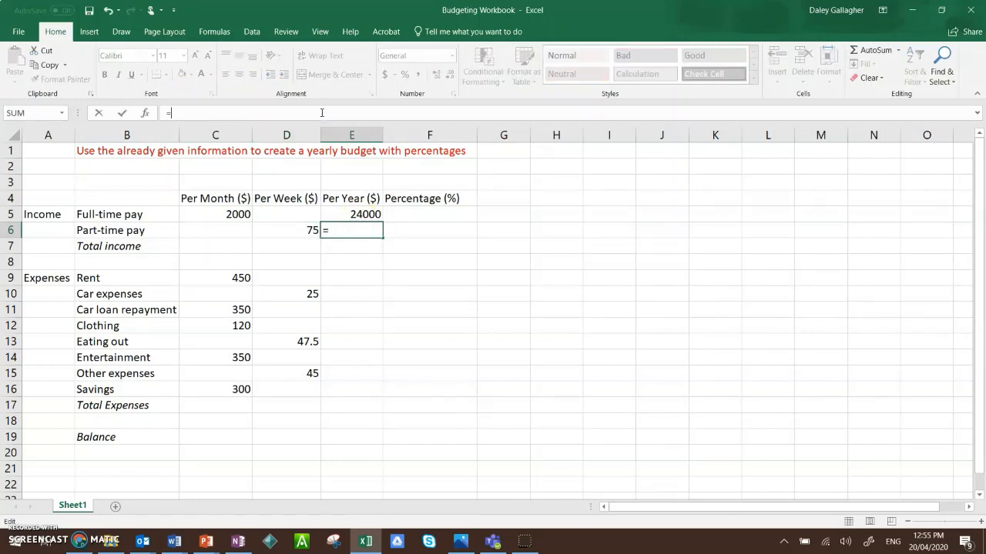
pyautogui.click(299, 229)
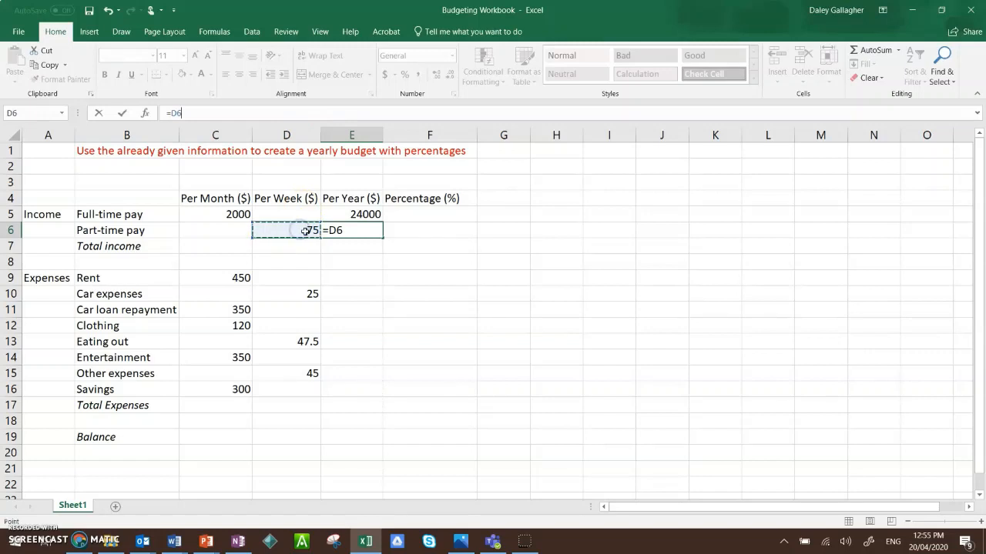
pyautogui.write('*52')
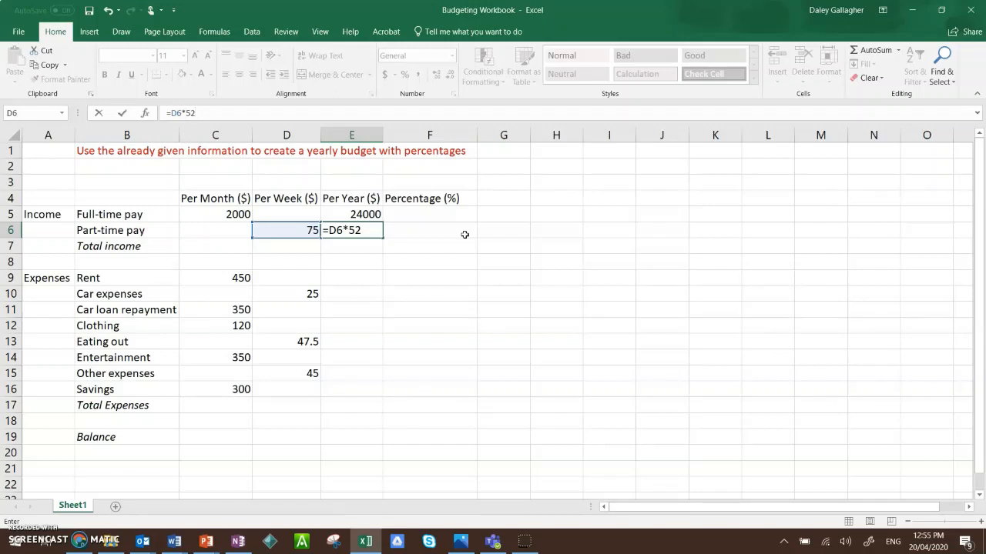
pyautogui.press('Return')
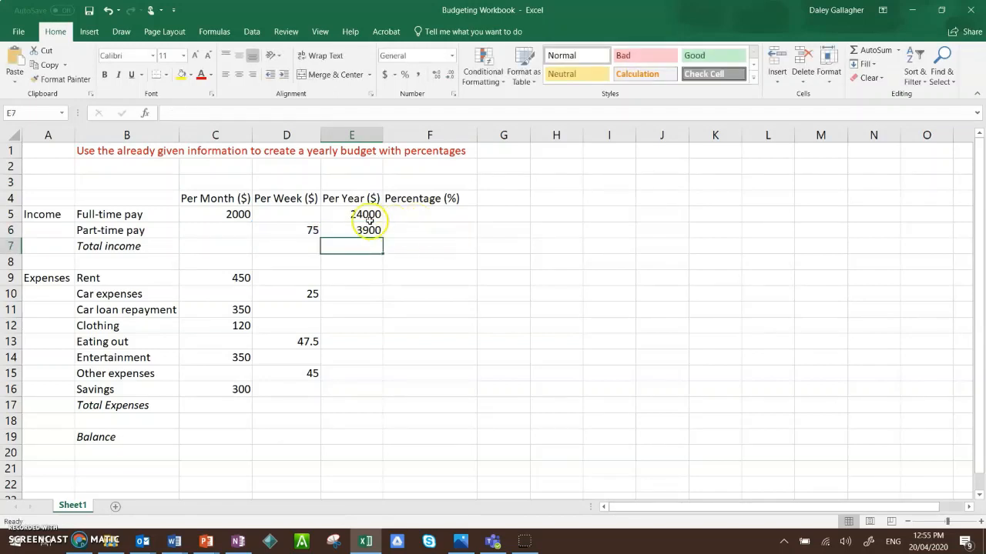
# Total the yearly full-time and part-time pay in E7 with the formula =SUM(E5:E6)
pyautogui.click(369, 215)
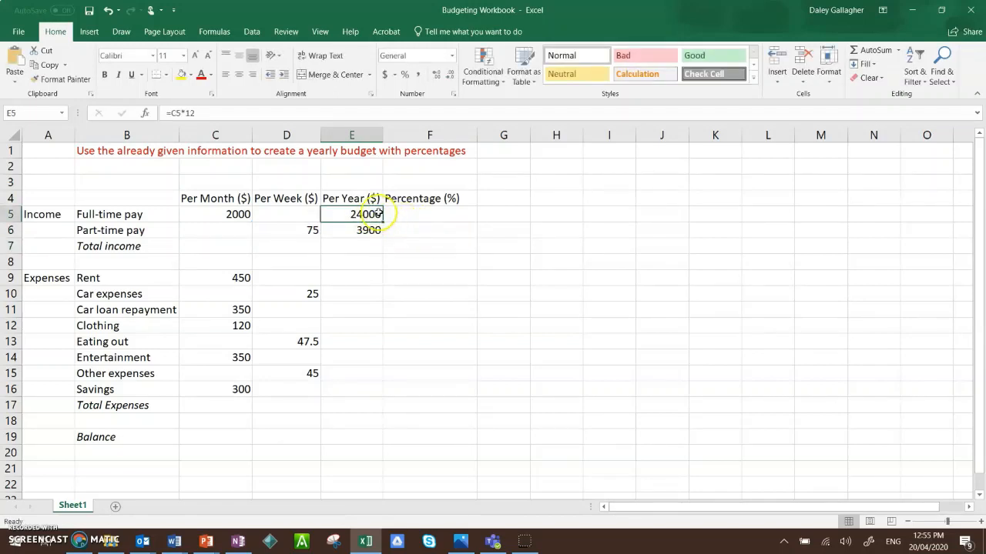
pyautogui.click(371, 230)
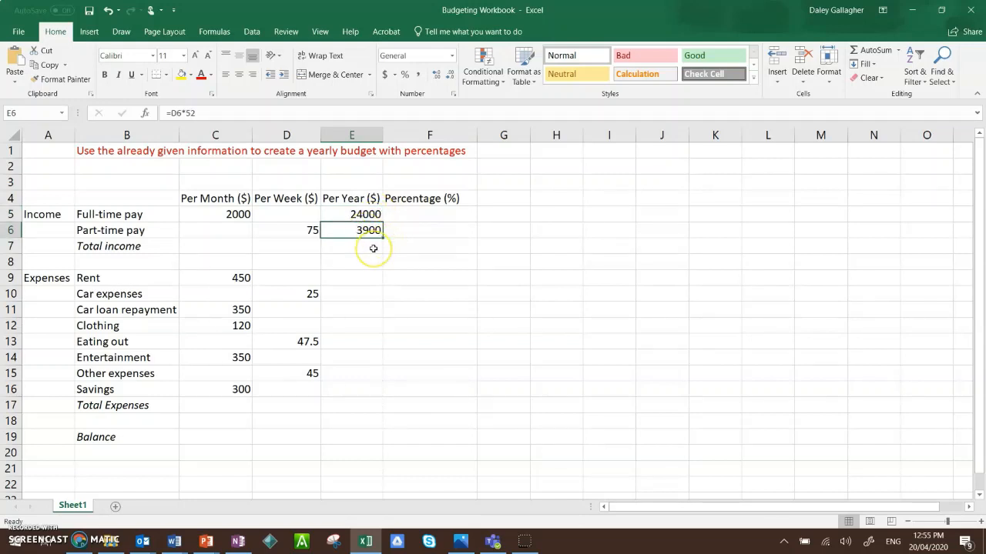
pyautogui.click(373, 248)
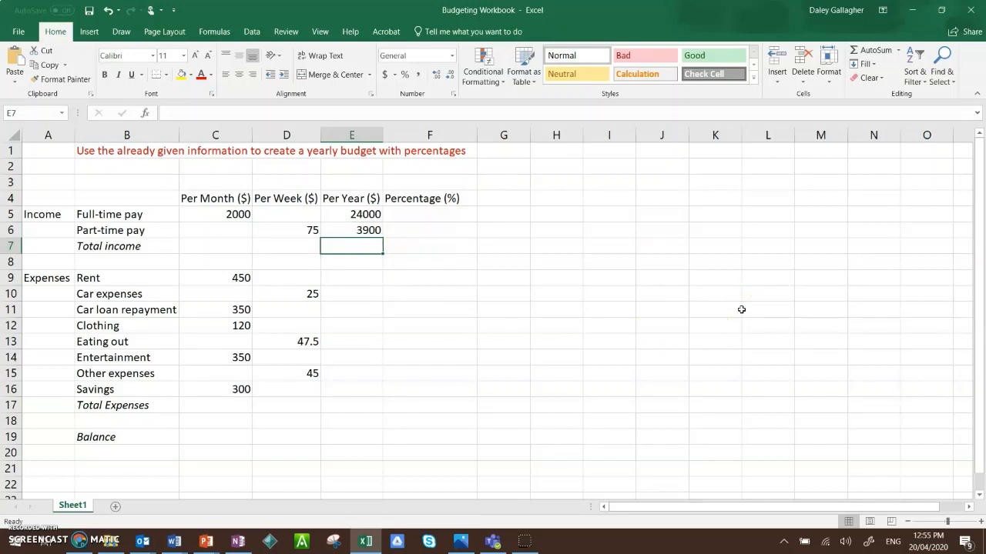
pyautogui.write('=SUM')
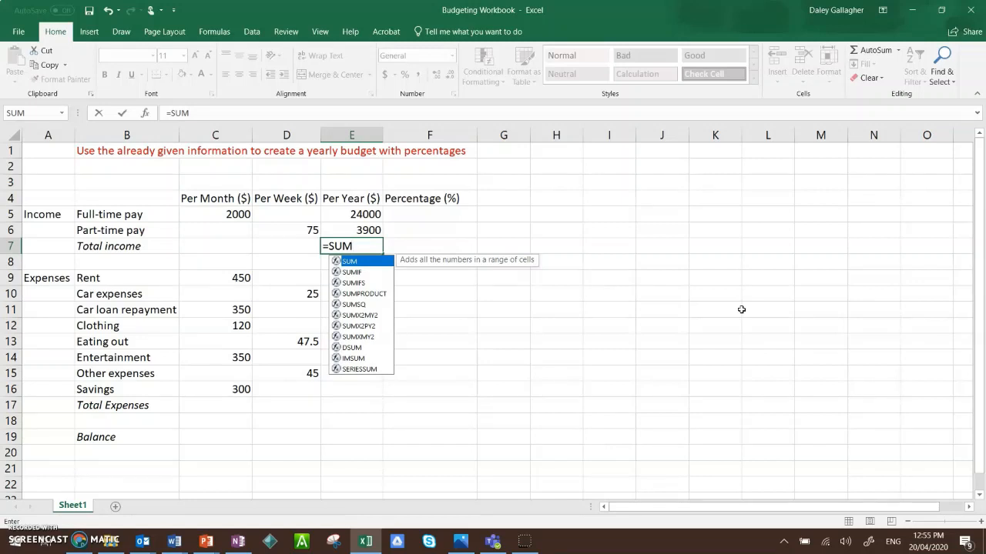
pyautogui.write('(')
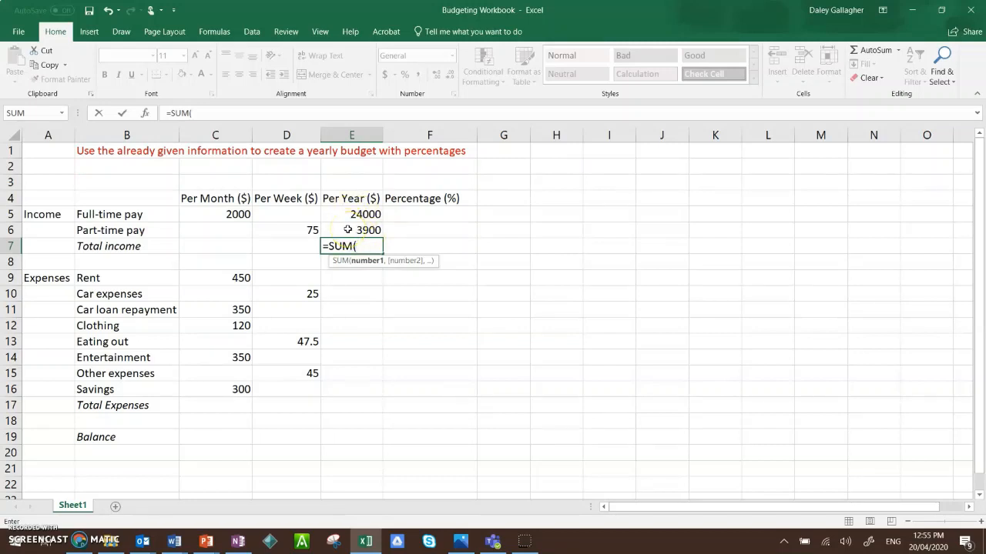
pyautogui.moveTo(348, 213)
pyautogui.mouseDown()
pyautogui.moveTo(332, 214)
pyautogui.moveTo(346, 229)
pyautogui.mouseUp()
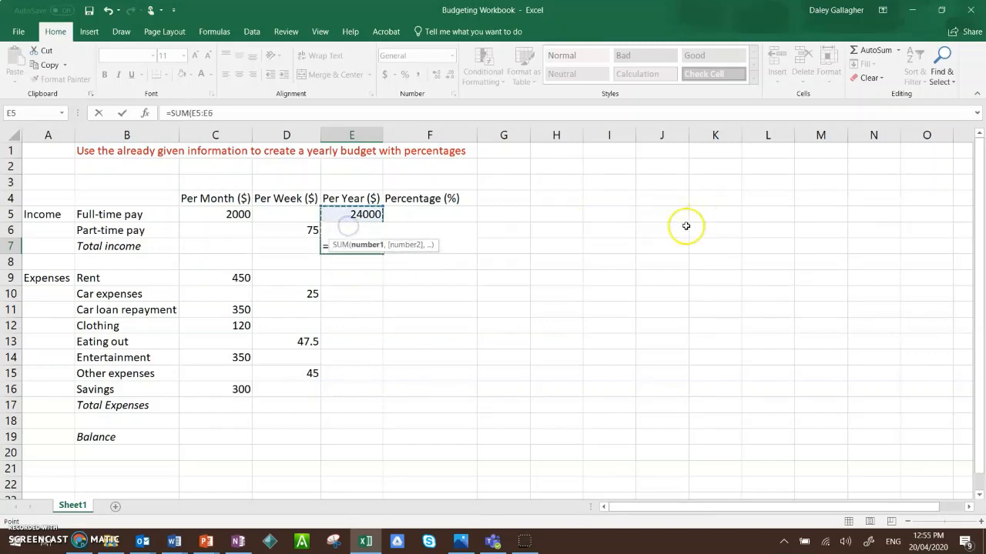
pyautogui.click(313, 112)
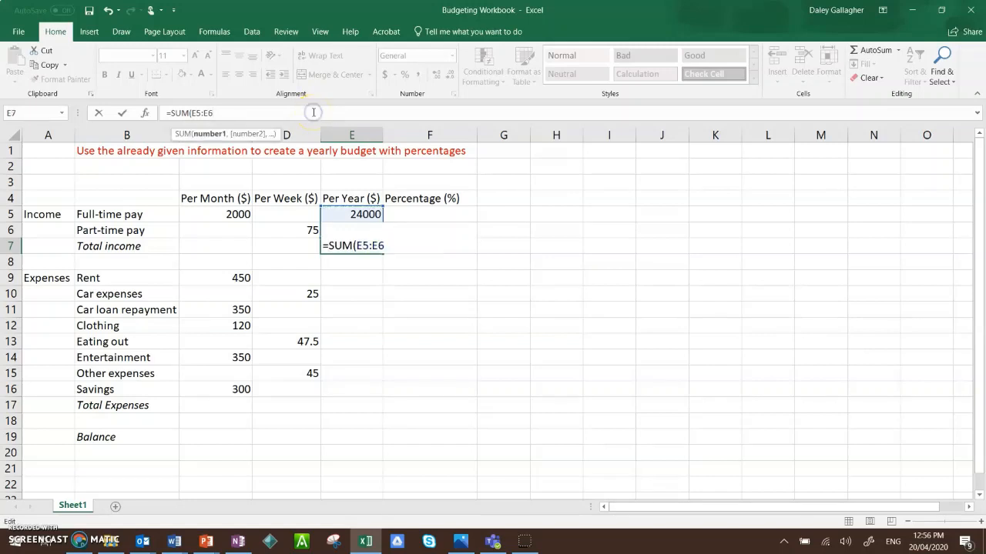
pyautogui.write(')')
pyautogui.press('Return')
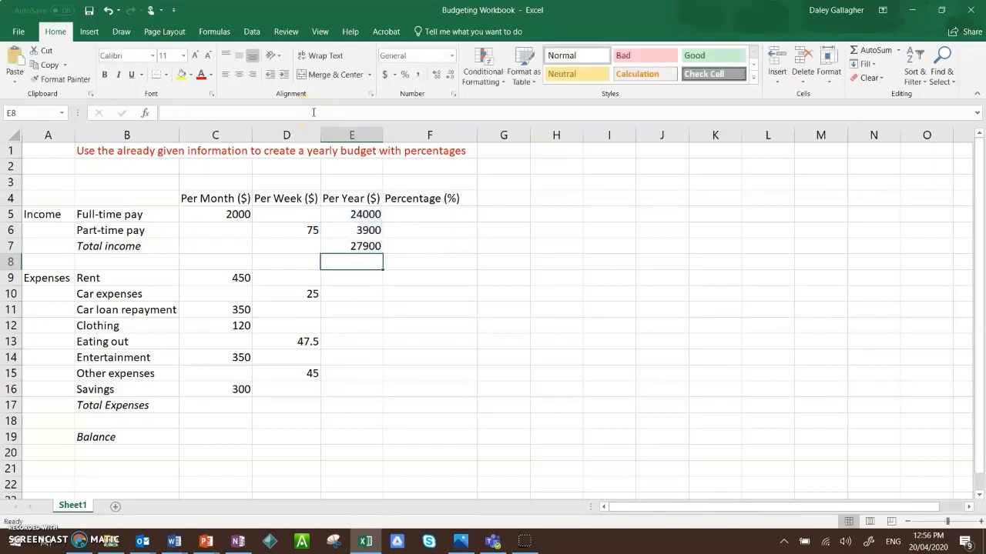
pyautogui.click(368, 248)
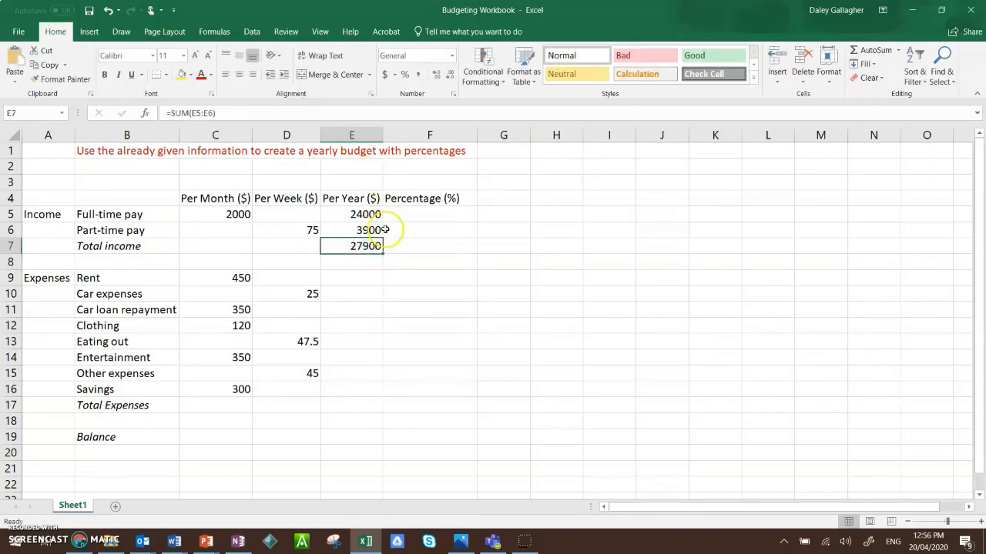
pyautogui.click(380, 230)
pyautogui.moveTo(377, 217); pyautogui.dragTo(374, 215)
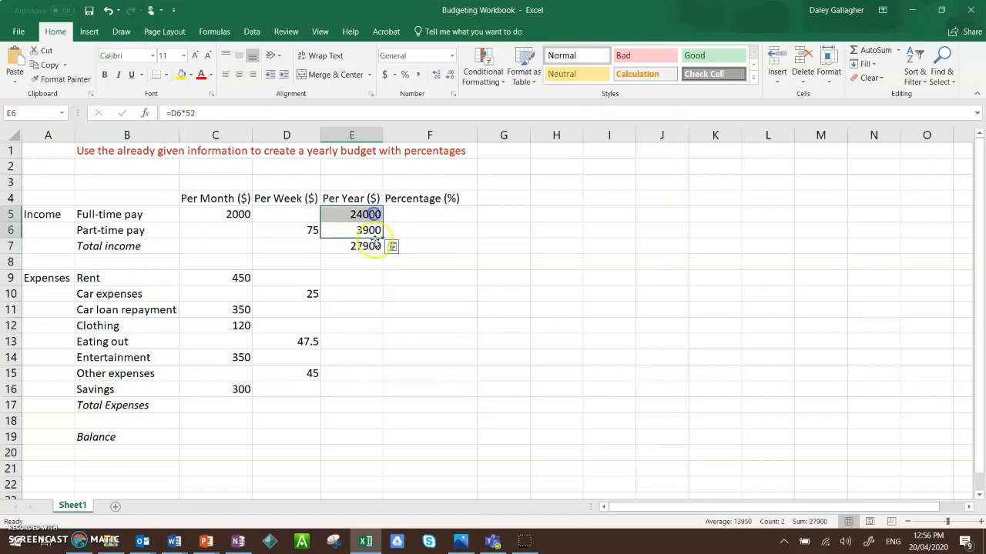
# Calculate the yearly rent in E9 from the monthly amount with the formula =C9*12
pyautogui.click(361, 249)
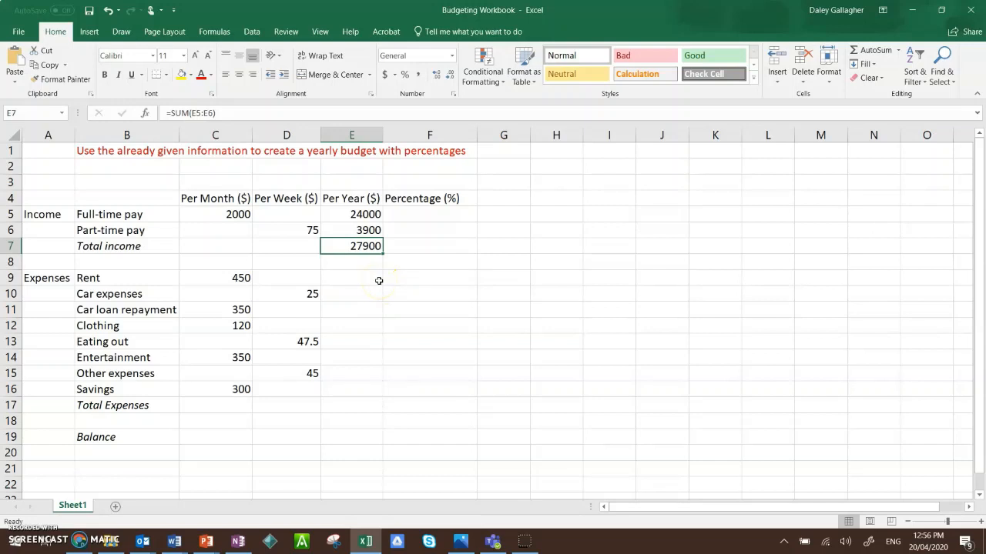
pyautogui.click(363, 282)
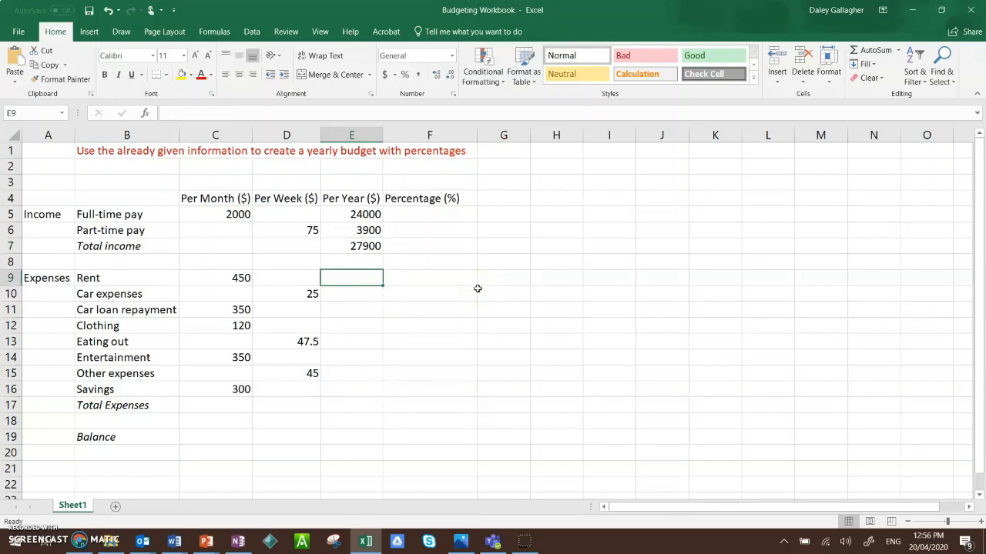
pyautogui.moveTo(354, 272); pyautogui.dragTo(356, 389)
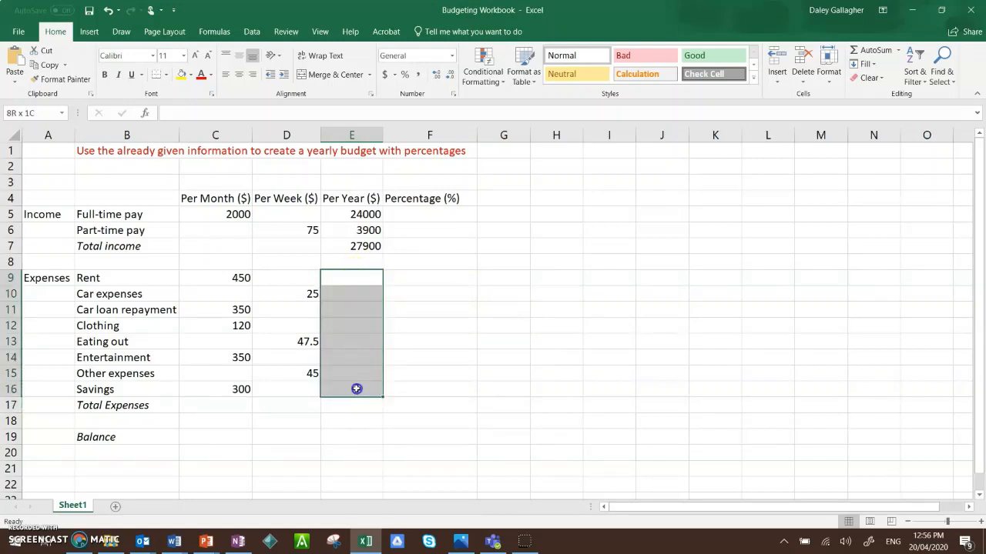
pyautogui.click(346, 279)
pyautogui.click(306, 114)
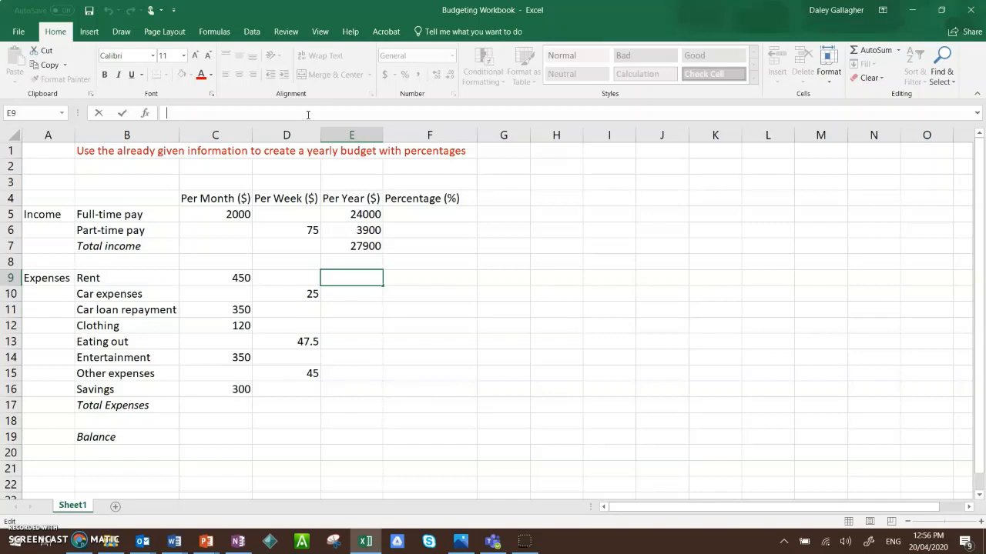
pyautogui.write('=')
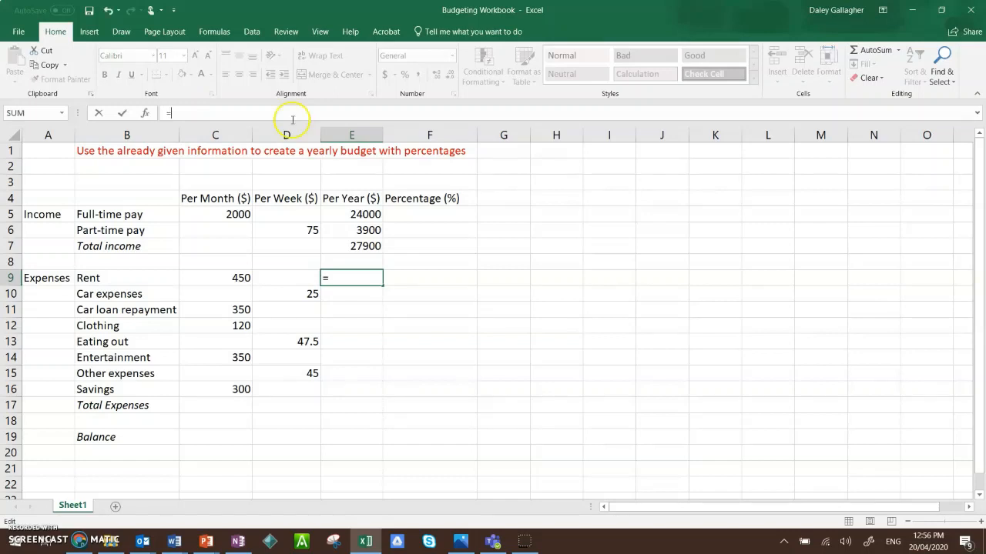
pyautogui.click(227, 277)
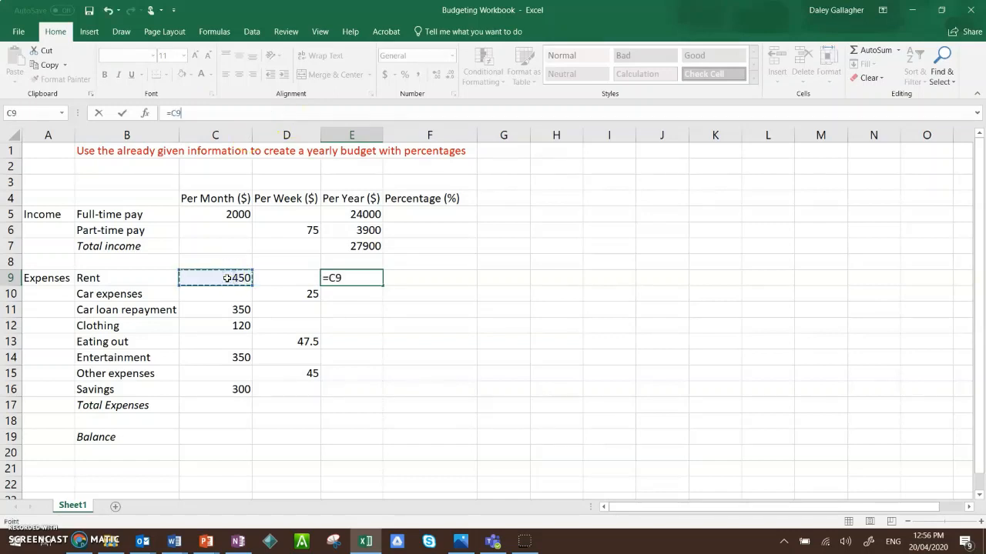
pyautogui.write('*12')
pyautogui.press('Return')
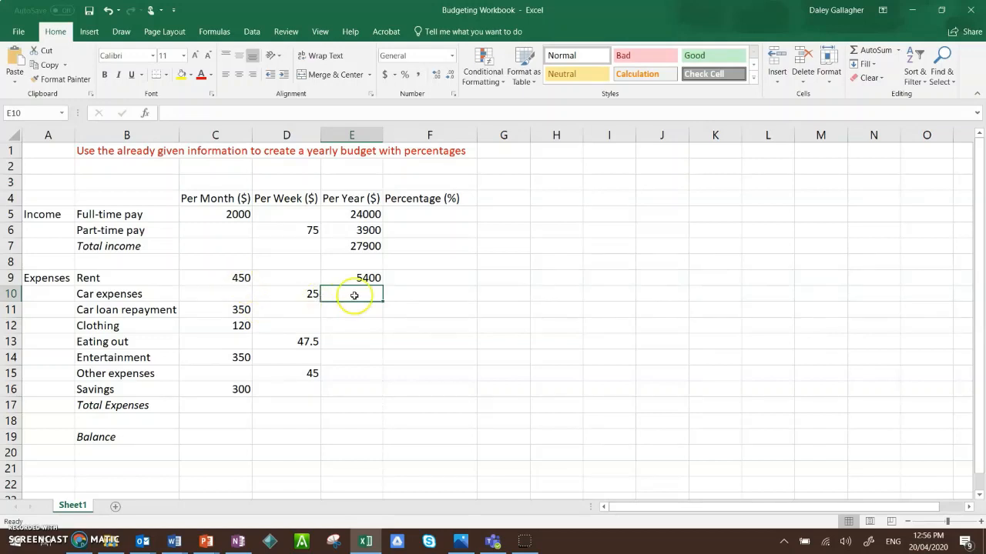
# Calculate the yearly car expenses in E10 from the weekly amount with the formula =D10*52
pyautogui.write('=')
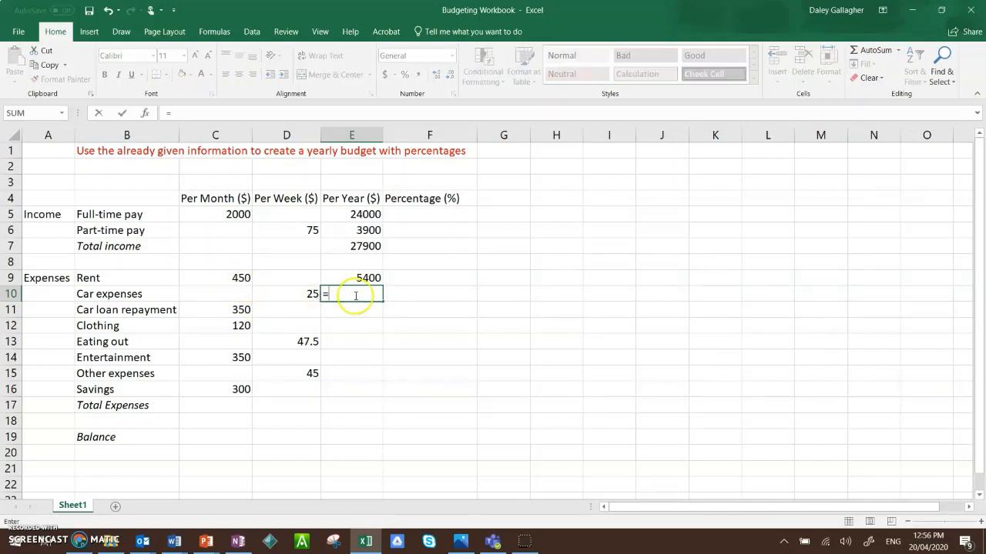
pyautogui.click(294, 292)
pyautogui.write('*')
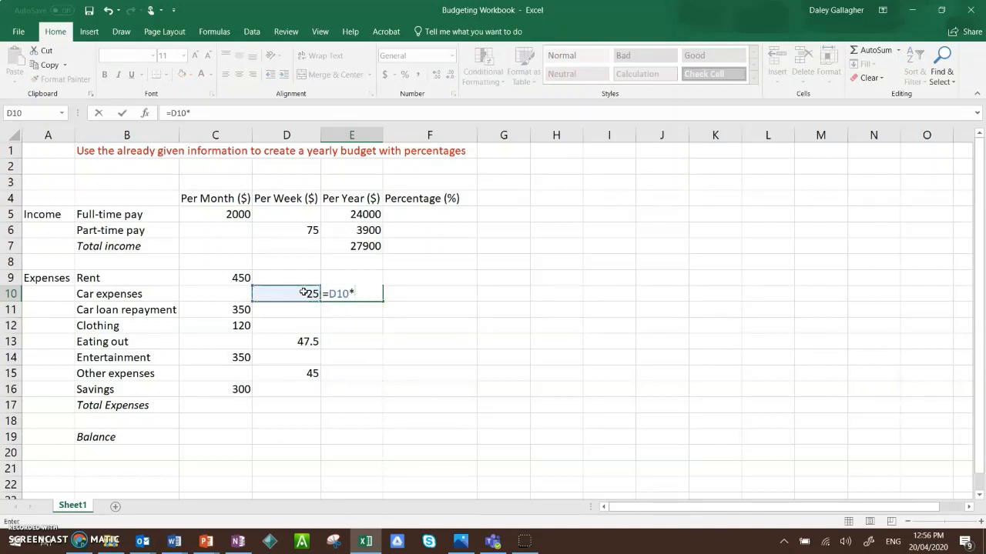
pyautogui.write('52')
pyautogui.press('Return')
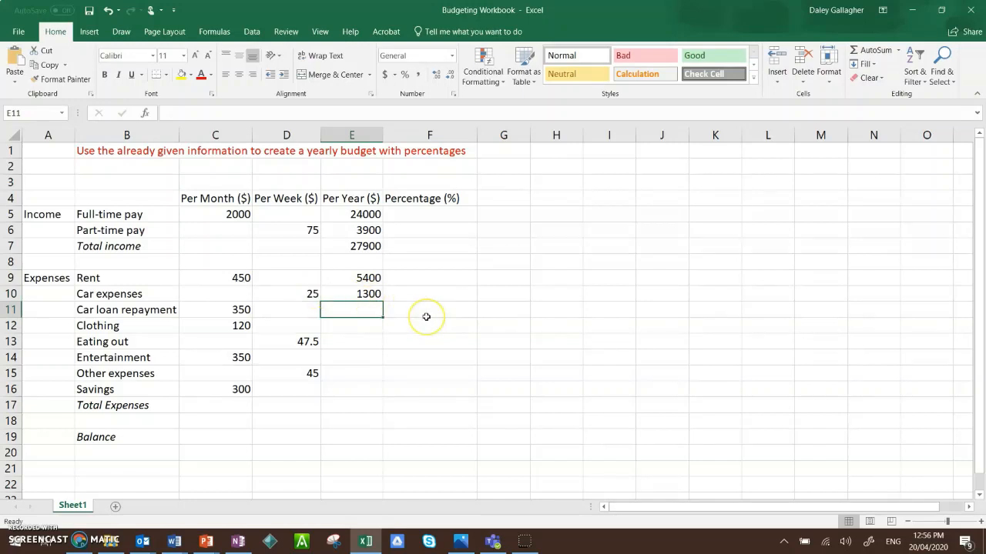
pyautogui.click(305, 293)
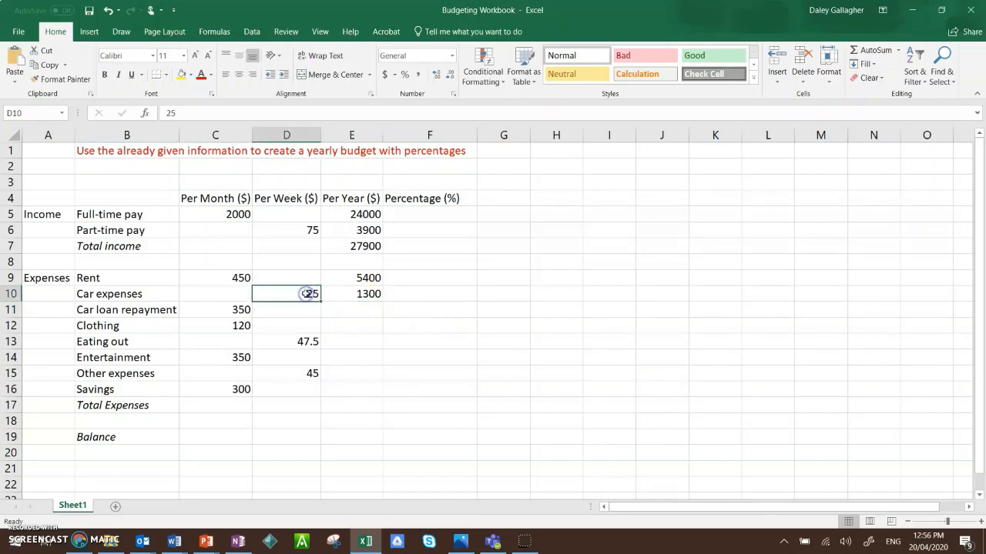
pyautogui.click(352, 294)
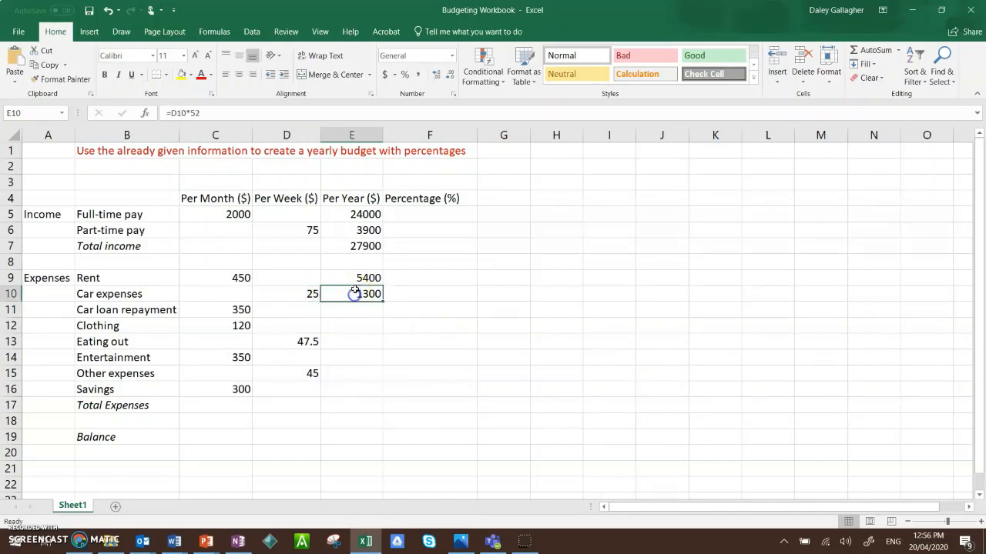
# Calculate the yearly car loan repayment in E11 from the monthly amount with the formula =C11*12
pyautogui.click(358, 311)
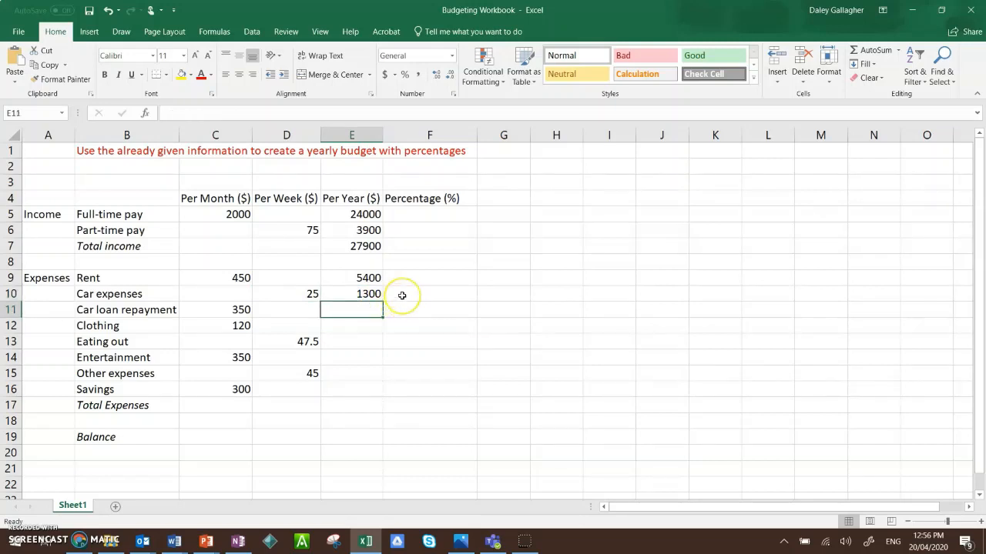
pyautogui.write('=')
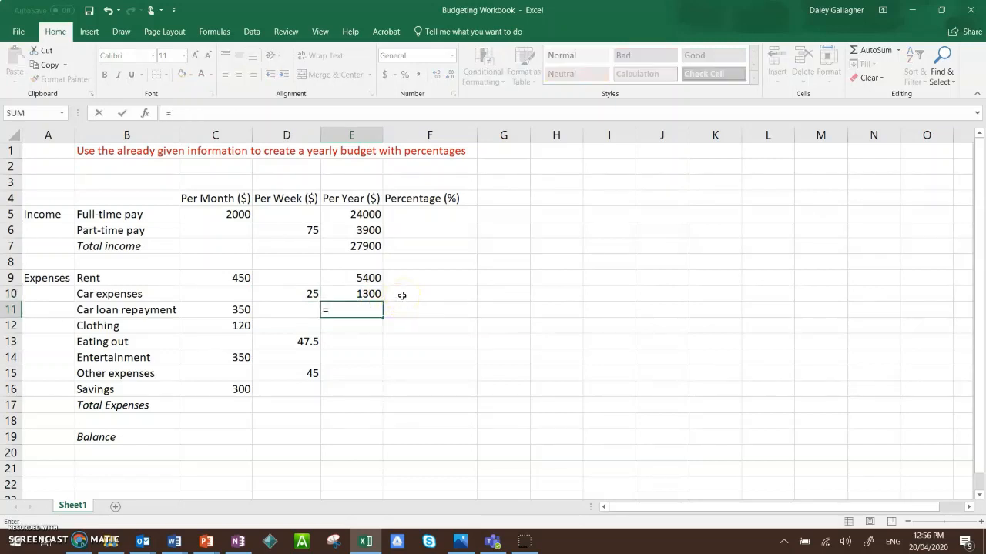
pyautogui.click(229, 306)
pyautogui.write('*')
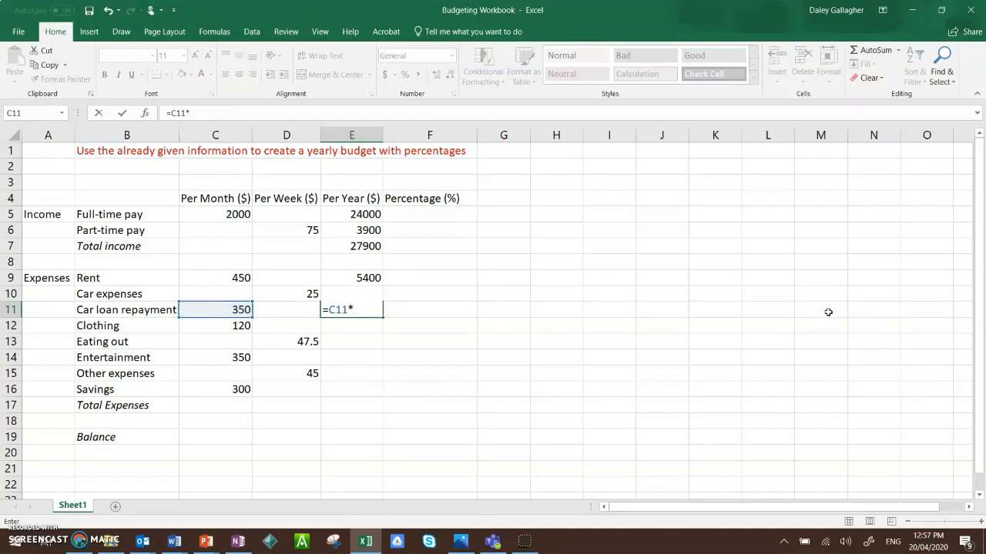
pyautogui.write('12')
pyautogui.press('Return')
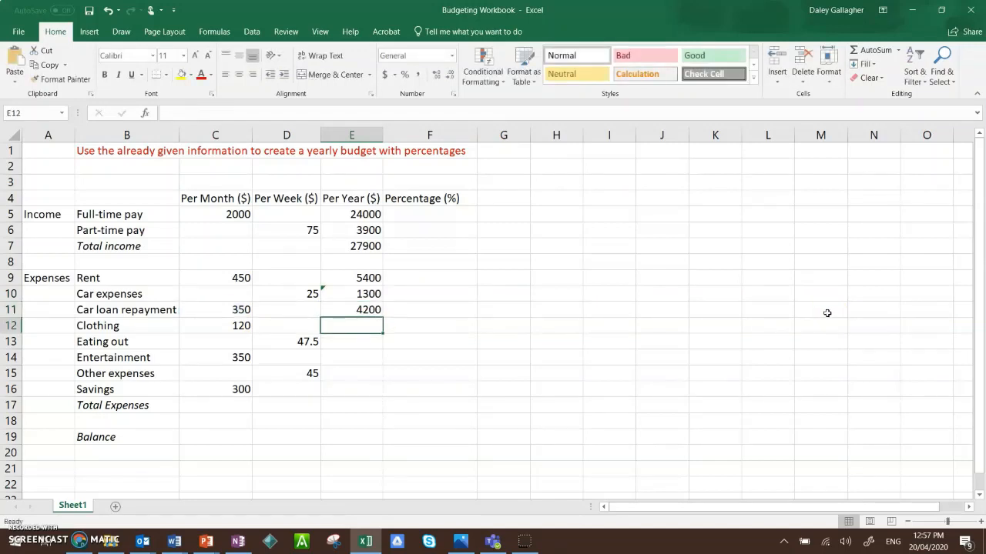
# Calculate the yearly clothing cost in E12 with =C12*12 and the yearly eating out cost in E13 with =D13*52
pyautogui.write('=')
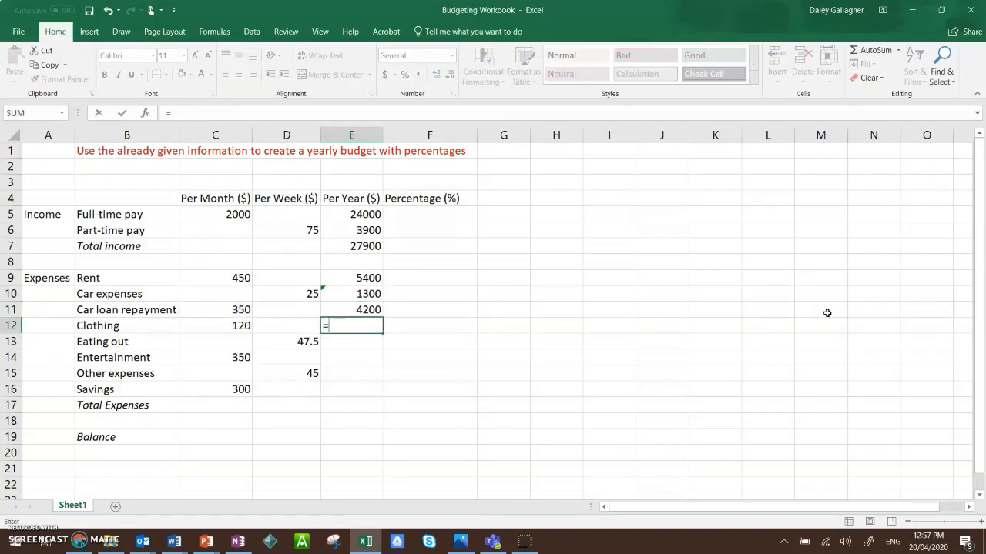
pyautogui.click(235, 326)
pyautogui.write('*12')
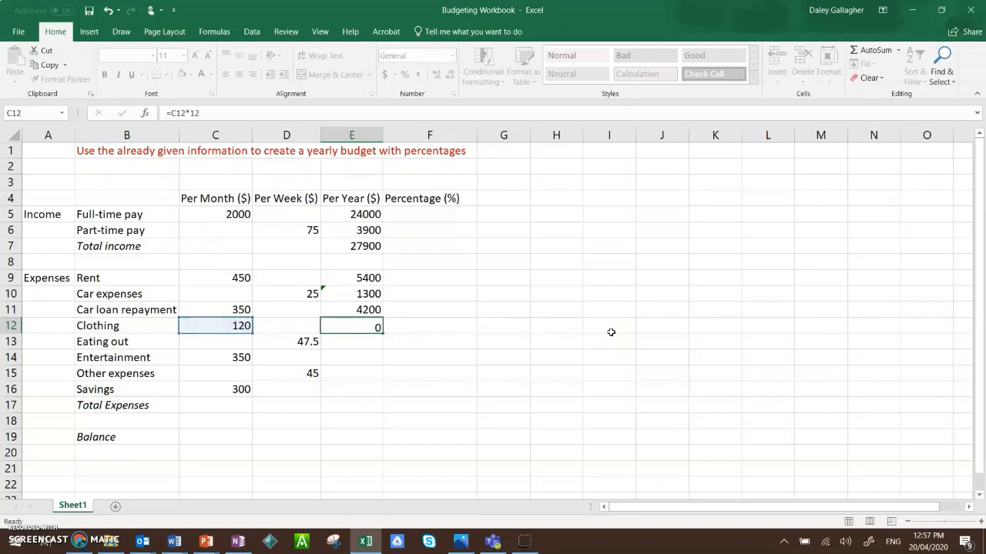
pyautogui.press('Return')
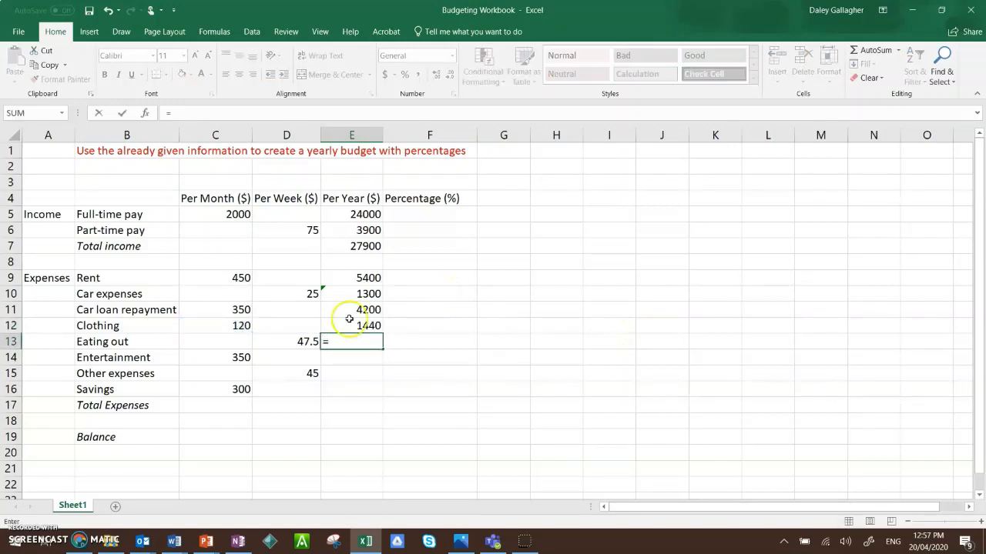
pyautogui.click(296, 341)
pyautogui.write('52')
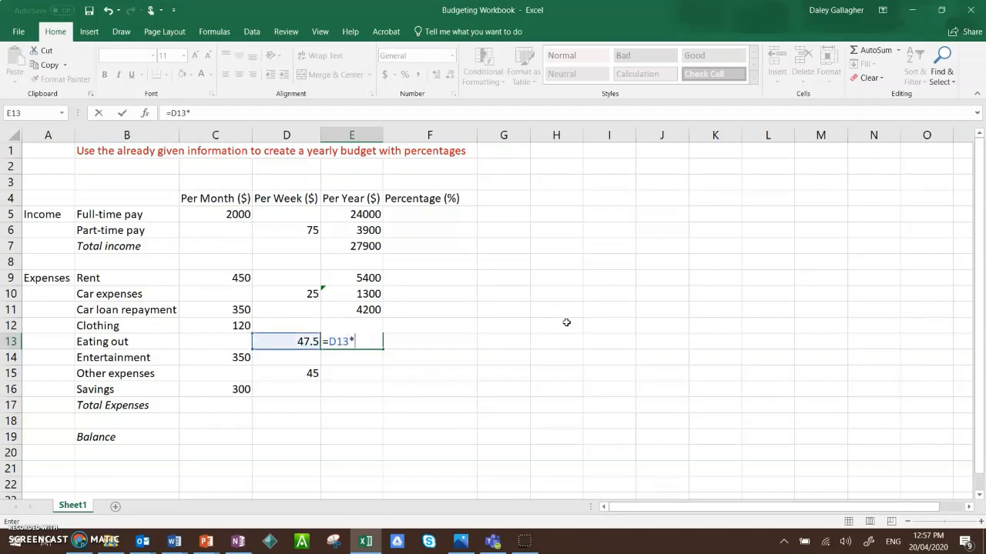
pyautogui.press('Return')
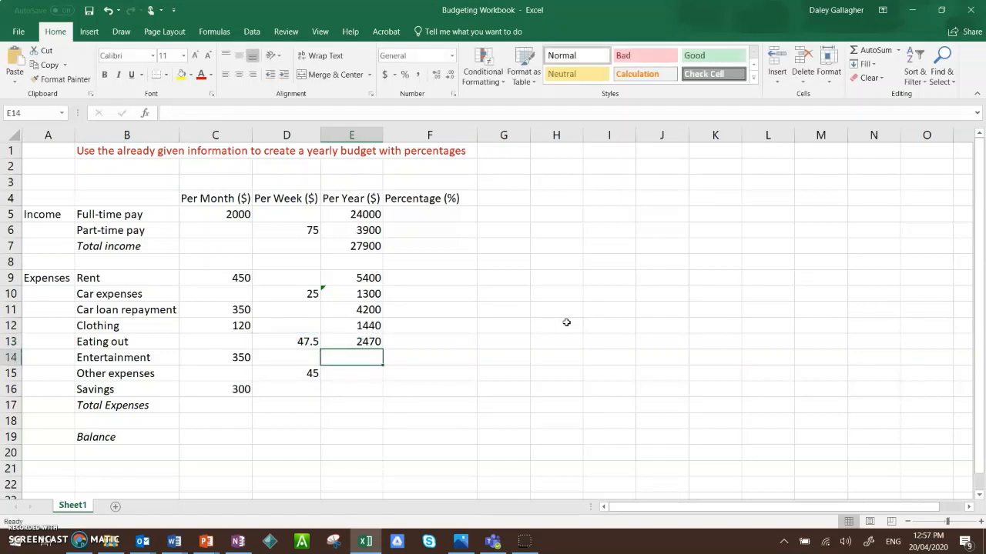
# Calculate the yearly entertainment cost in E14 from the monthly amount with the formula =C14*12
pyautogui.write('=')
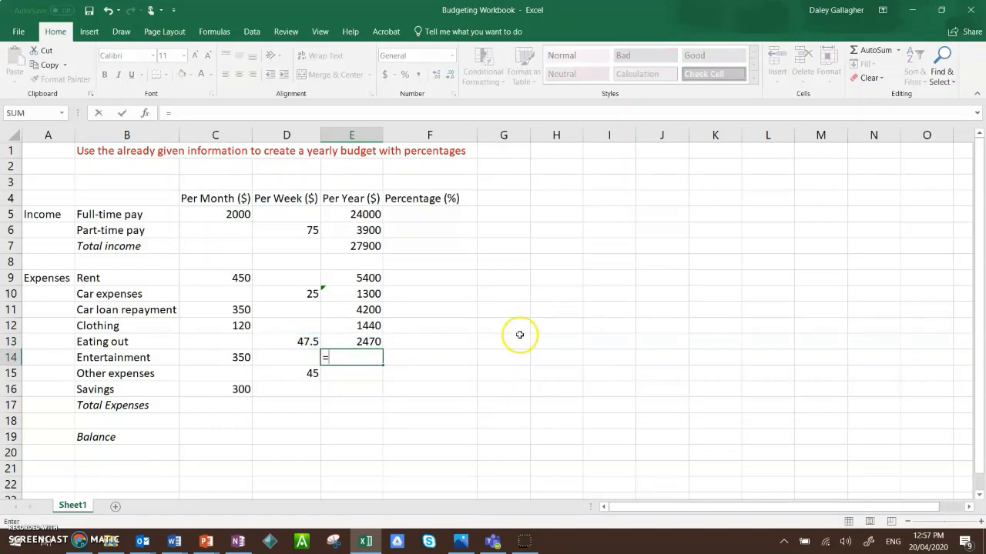
pyautogui.click(232, 357)
pyautogui.write('*')
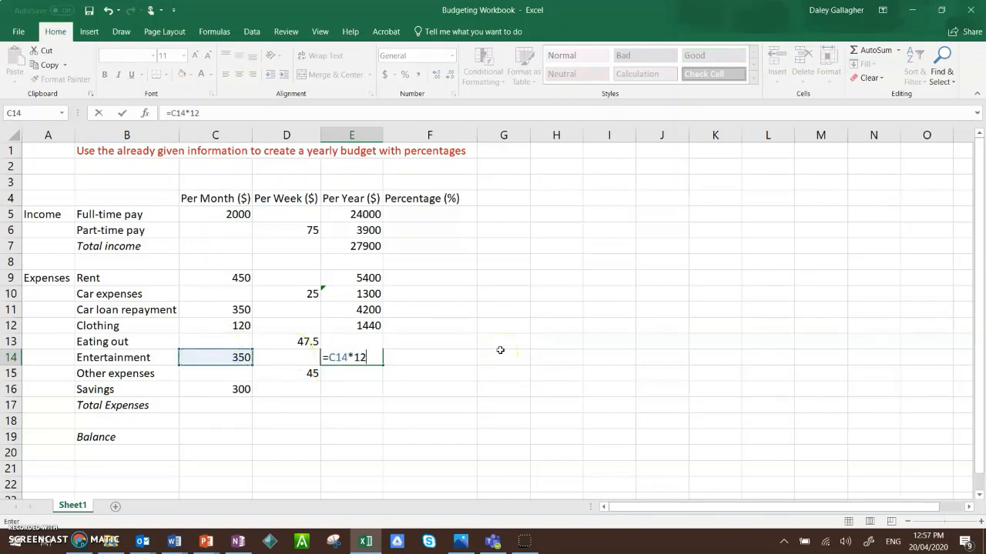
pyautogui.write('12')
pyautogui.press('Return')
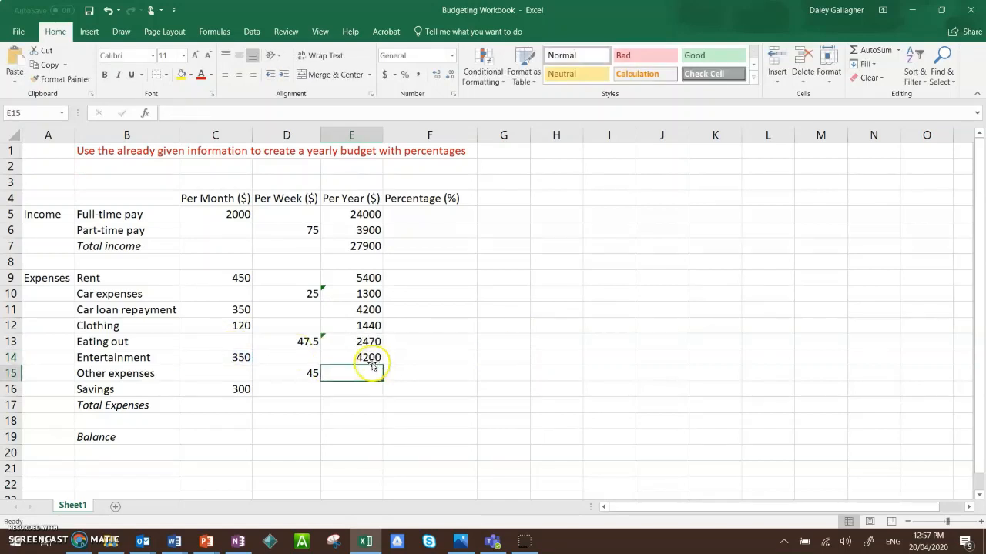
# Calculate the yearly other expenses in E15 with =D15*52 and the yearly savings in E16 with =C16*12
pyautogui.write('=')
pyautogui.click(300, 372)
pyautogui.write('*52')
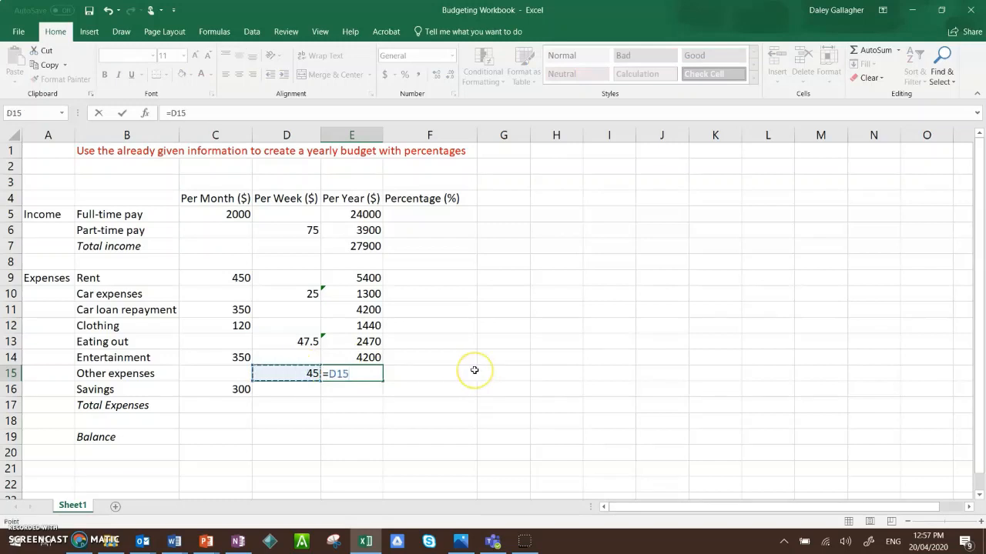
pyautogui.press('Return')
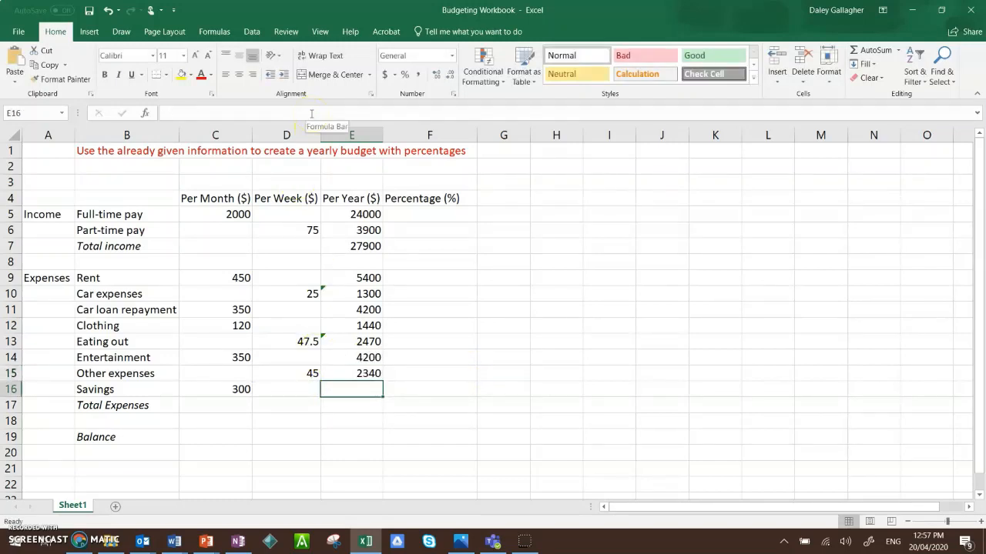
pyautogui.click(241, 388)
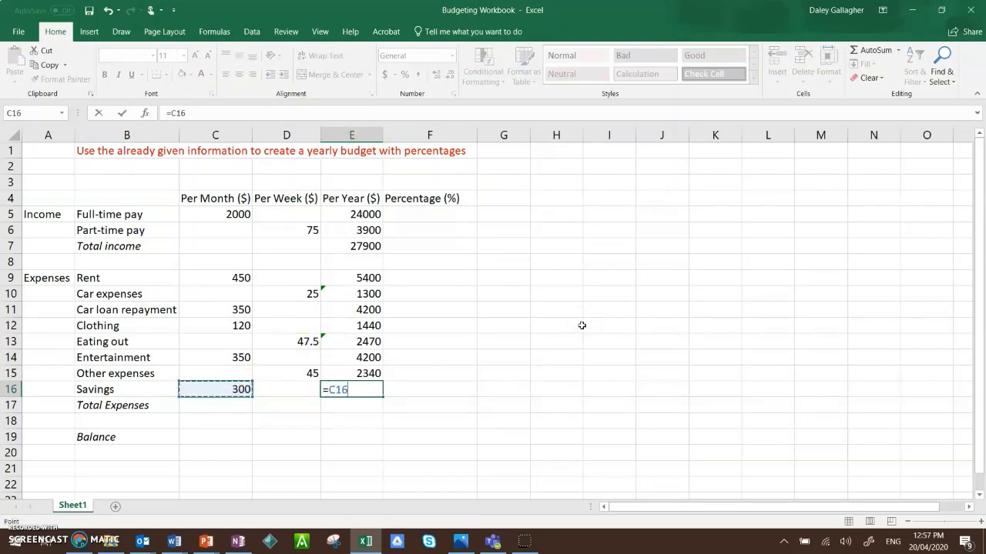
pyautogui.write('*12')
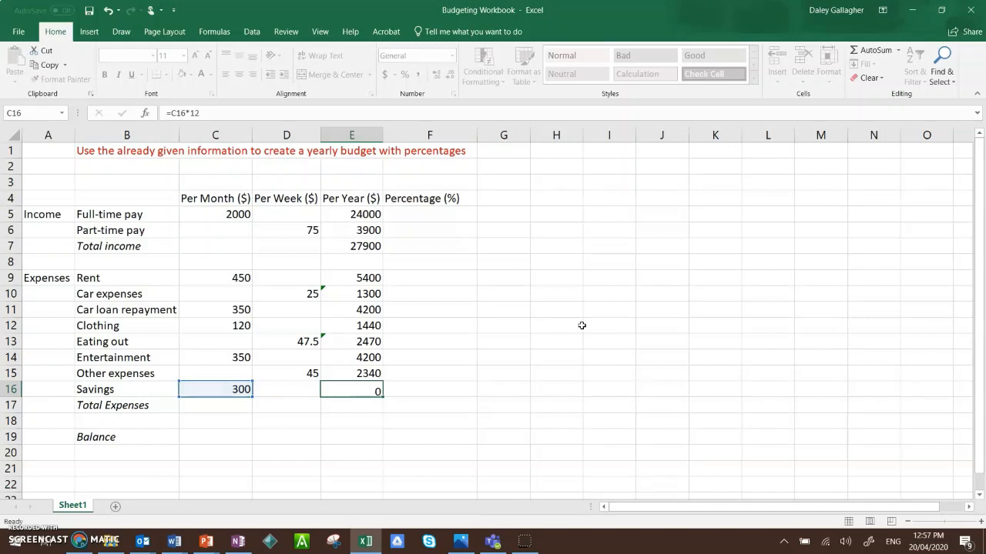
pyautogui.press('Return')
# Total the yearly expenses from rent to savings in E17 with the formula =SUM(E9:E16)
pyautogui.moveTo(360, 278); pyautogui.dragTo(356, 389)
pyautogui.click(354, 389)
pyautogui.click(346, 277)
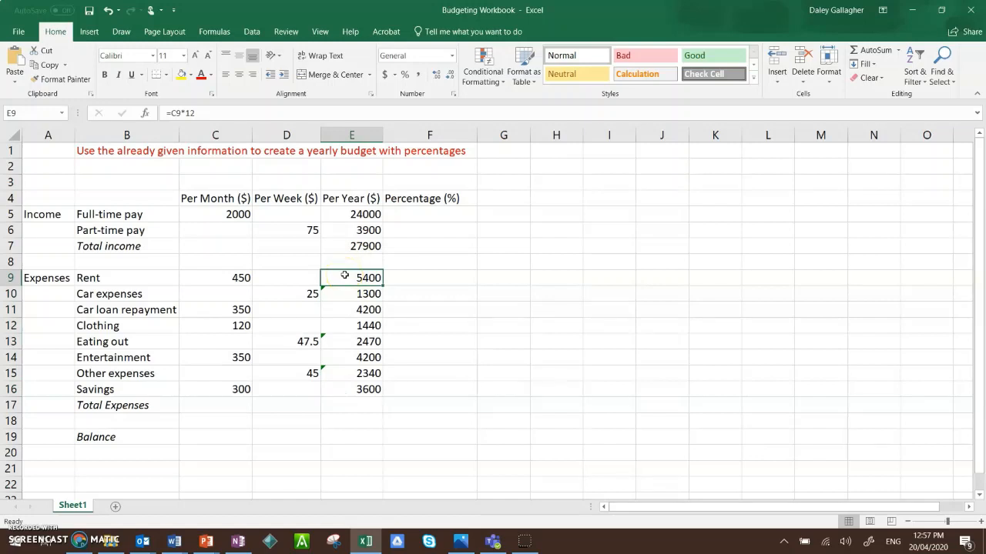
pyautogui.click(351, 405)
pyautogui.write('=')
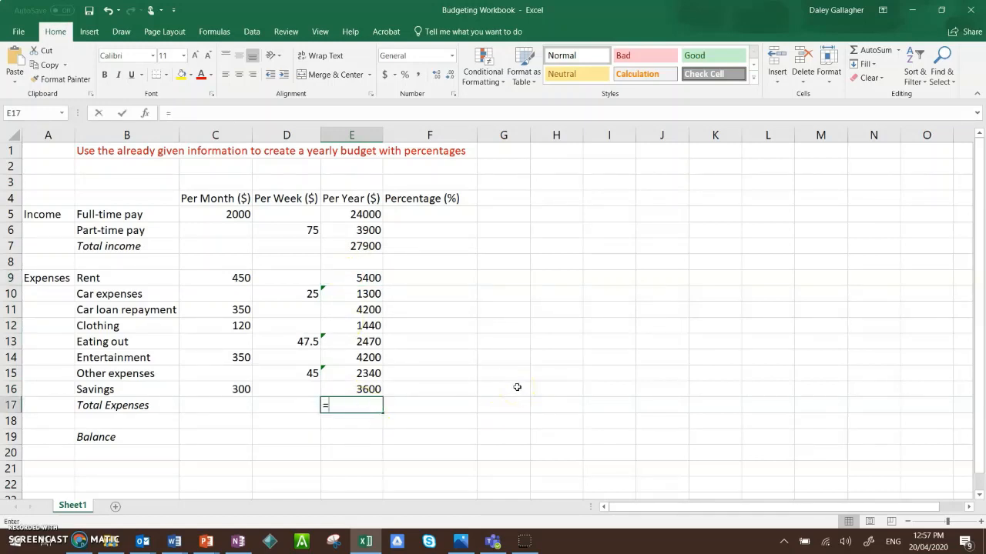
pyautogui.write('SUM(')
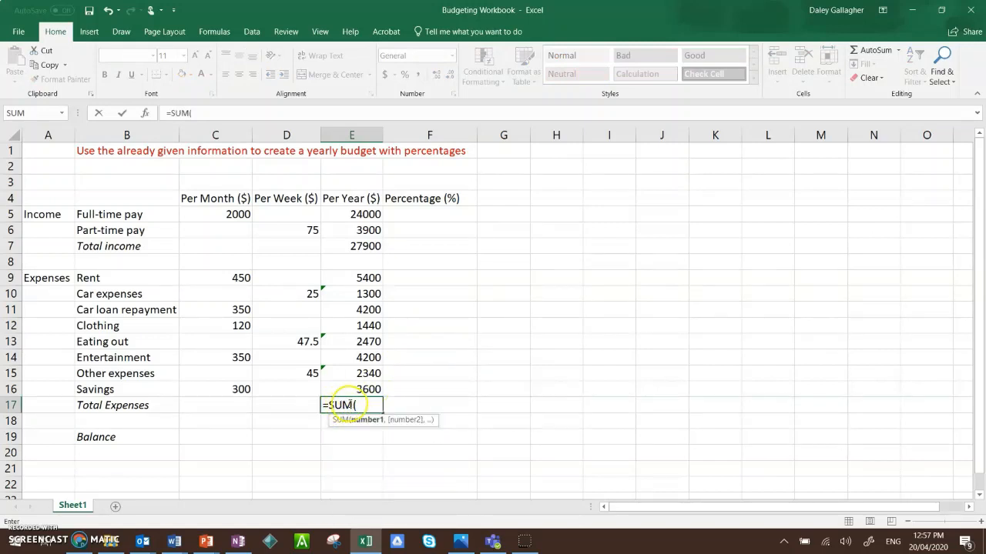
pyautogui.click(363, 280)
pyautogui.moveTo(364, 291); pyautogui.dragTo(364, 389)
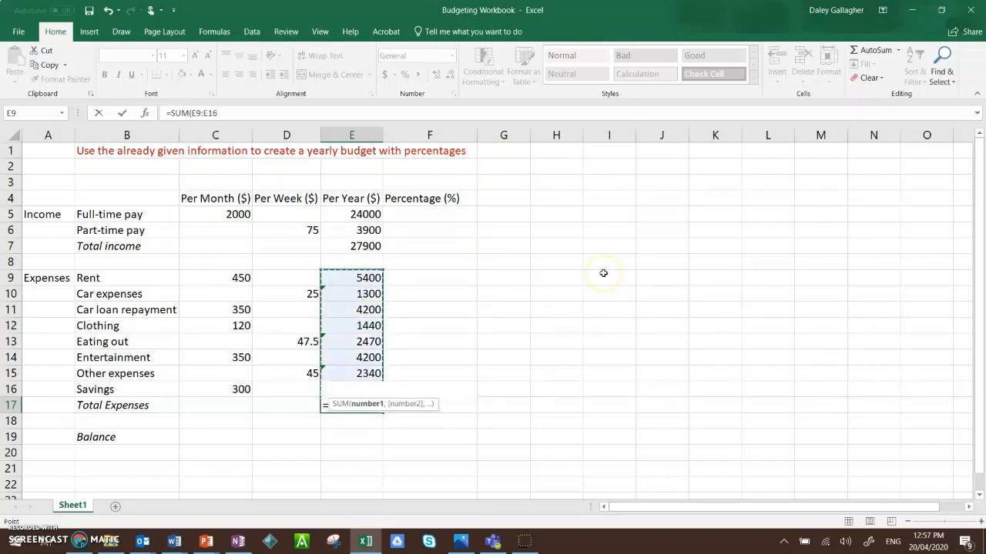
pyautogui.press('Return')
pyautogui.click(370, 409)
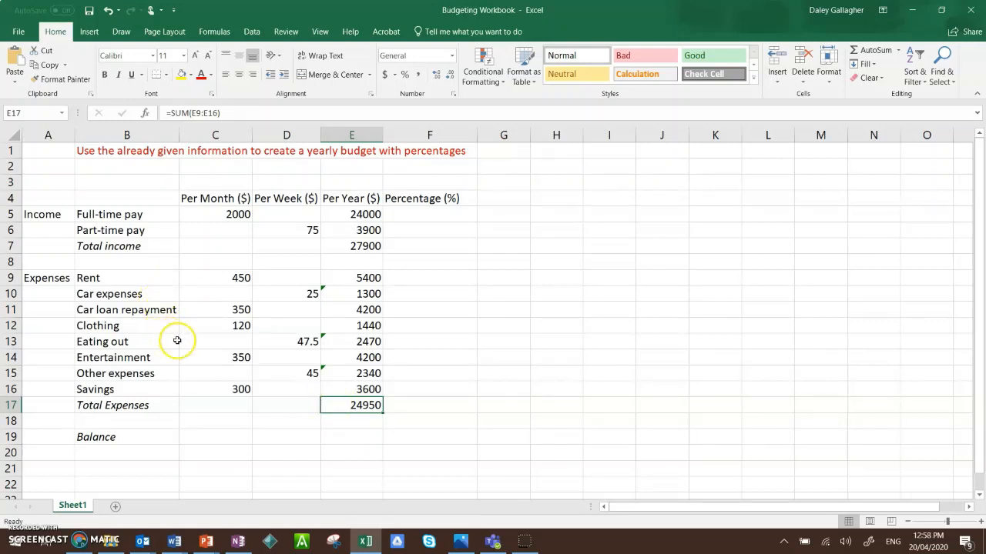
# Calculate the yearly balance in E19 as total income minus total expenses with the formula =E7-E17, and check the cells it uses
pyautogui.click(359, 438)
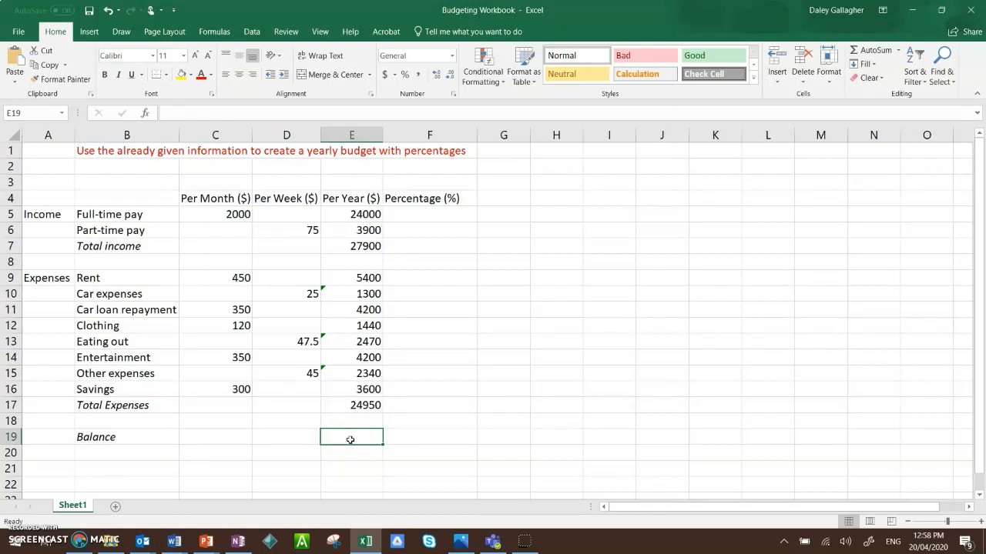
pyautogui.write('=')
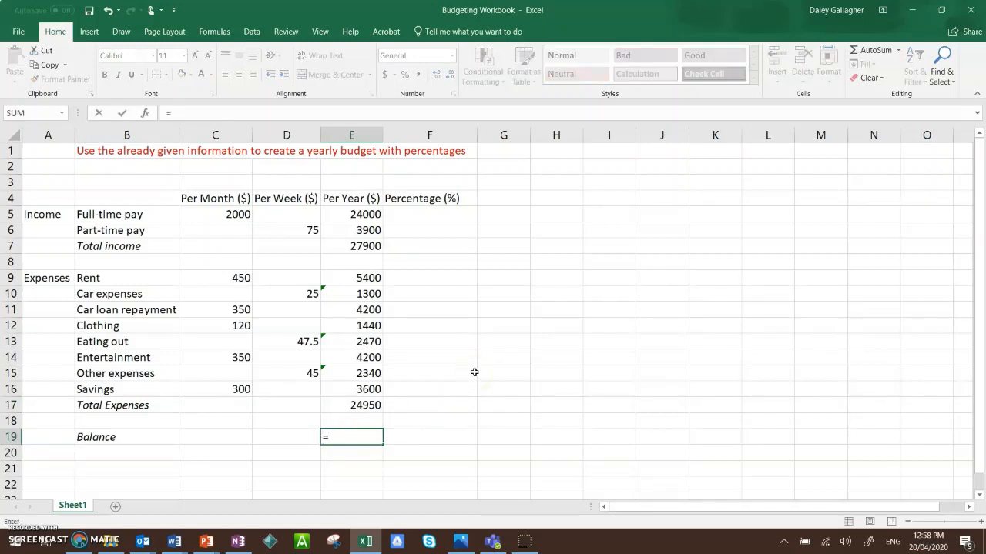
pyautogui.click(370, 244)
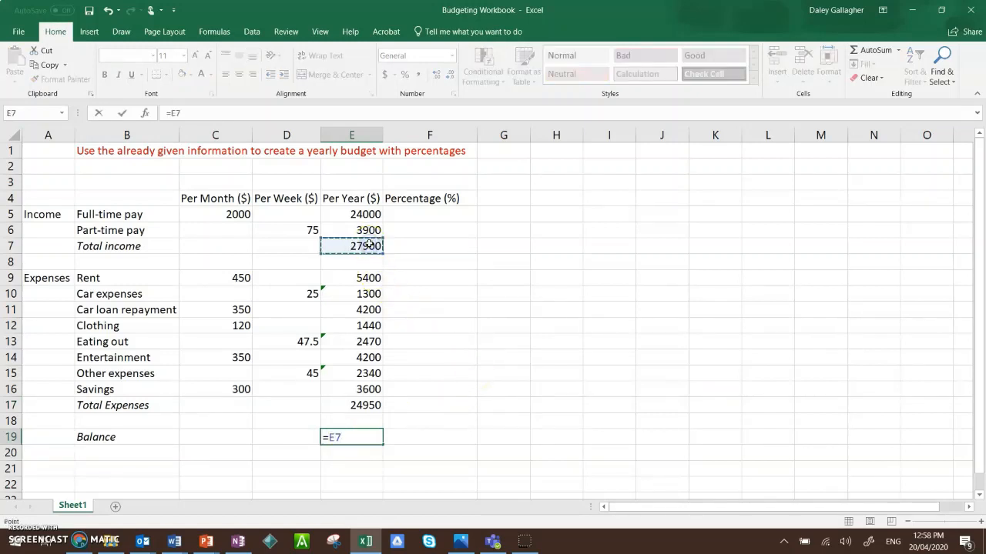
pyautogui.write('-')
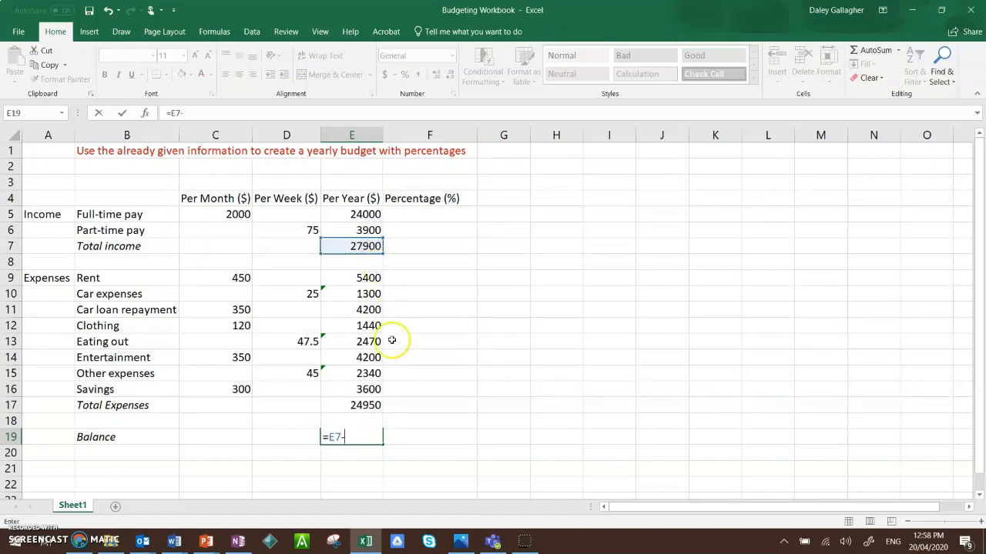
pyautogui.click(366, 404)
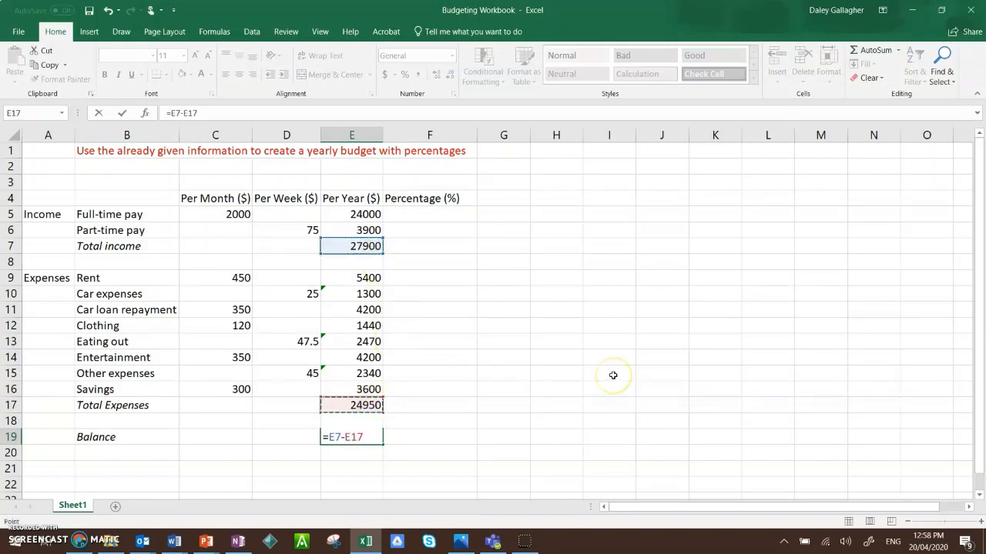
pyautogui.press('Return')
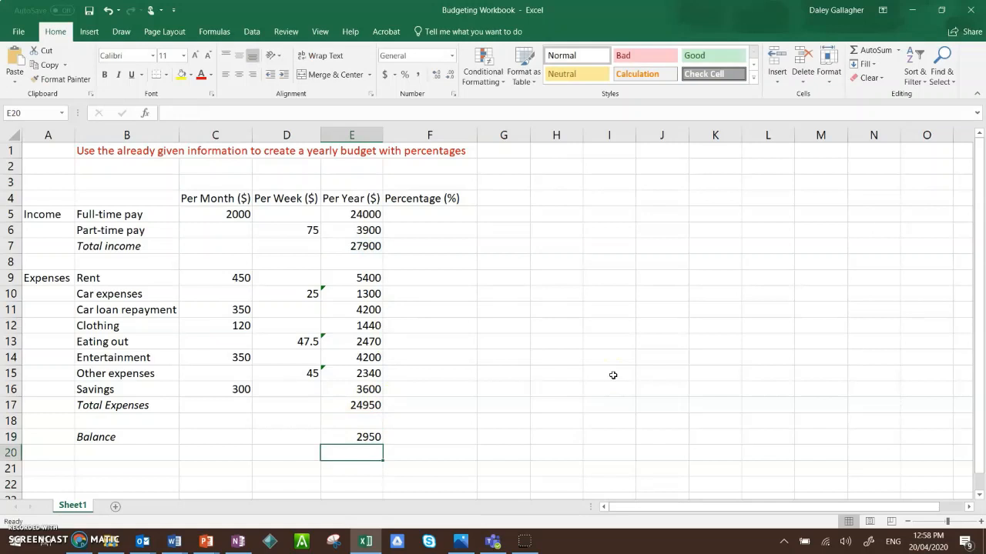
pyautogui.click(362, 435)
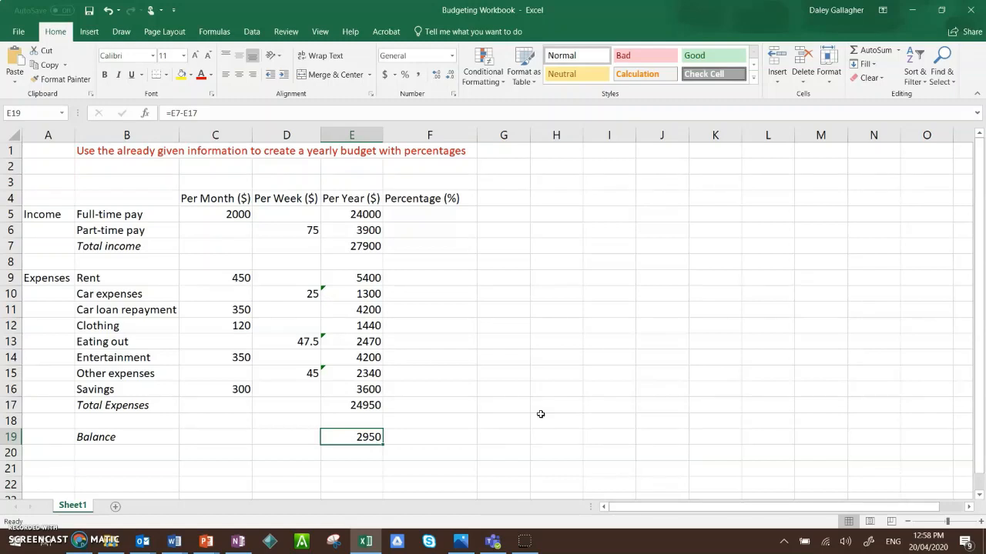
pyautogui.click(354, 389)
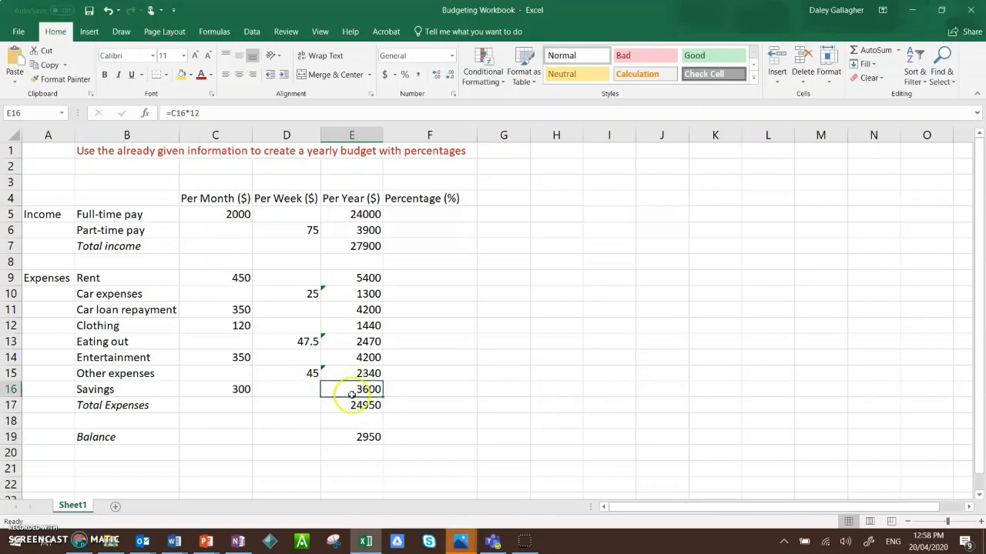
pyautogui.click(362, 247)
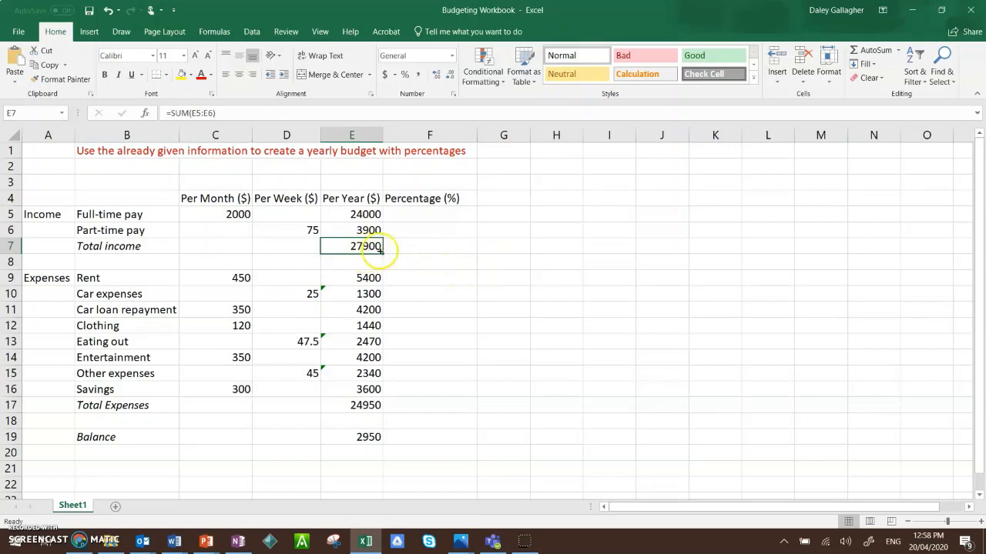
pyautogui.click(367, 413)
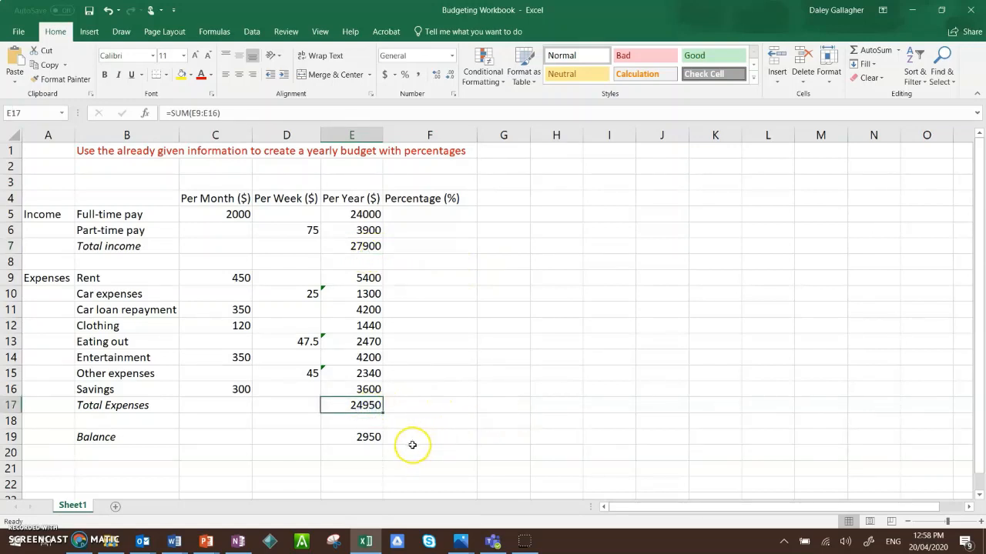
pyautogui.click(366, 436)
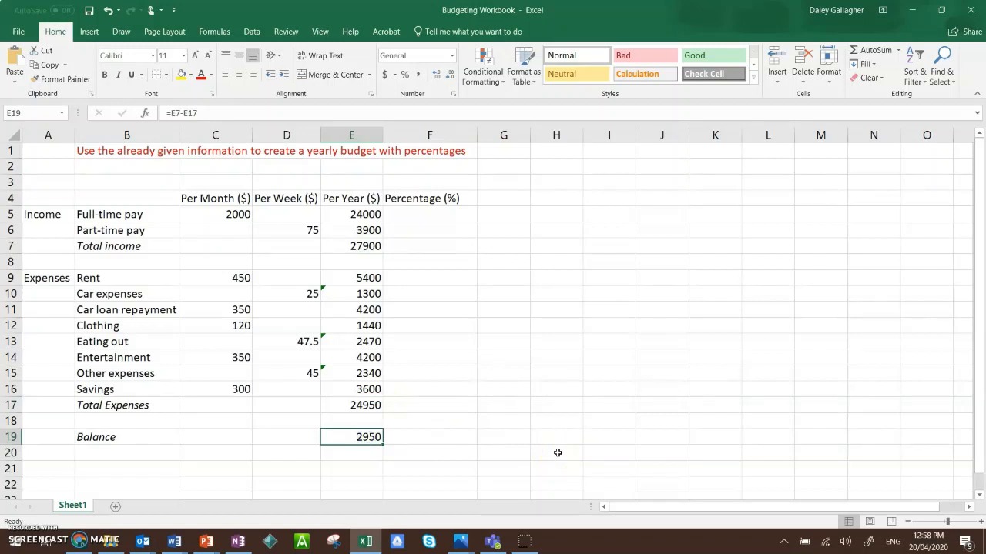
# Calculate full-time pay as a percentage of total income in F5 with the formula =E5/E7*100
pyautogui.click(438, 218)
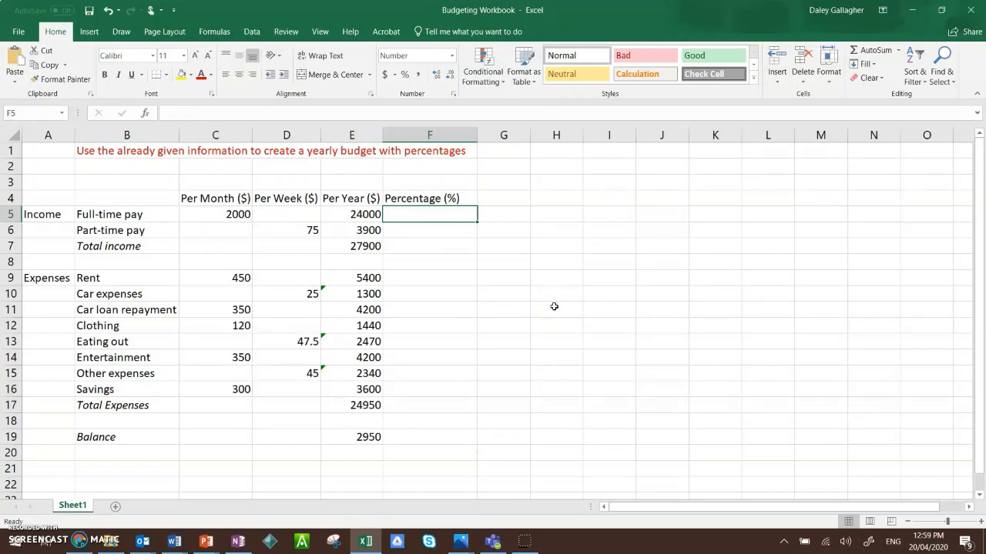
pyautogui.write('=')
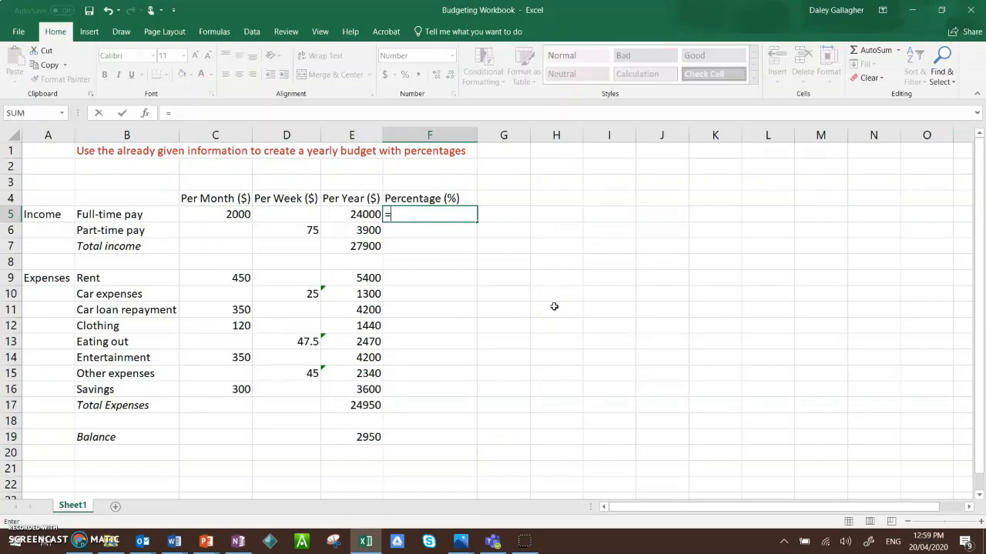
pyautogui.click(344, 215)
pyautogui.write('/')
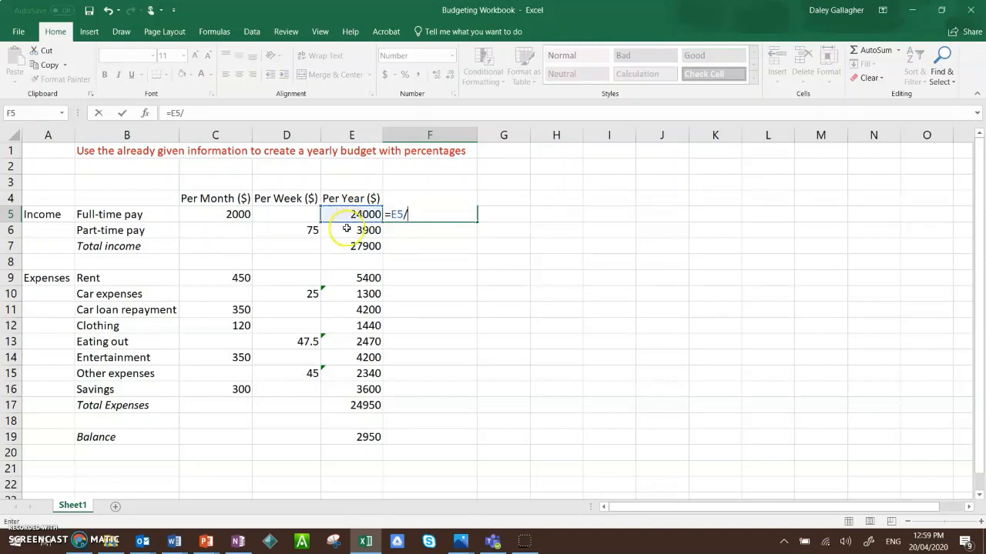
pyautogui.click(343, 246)
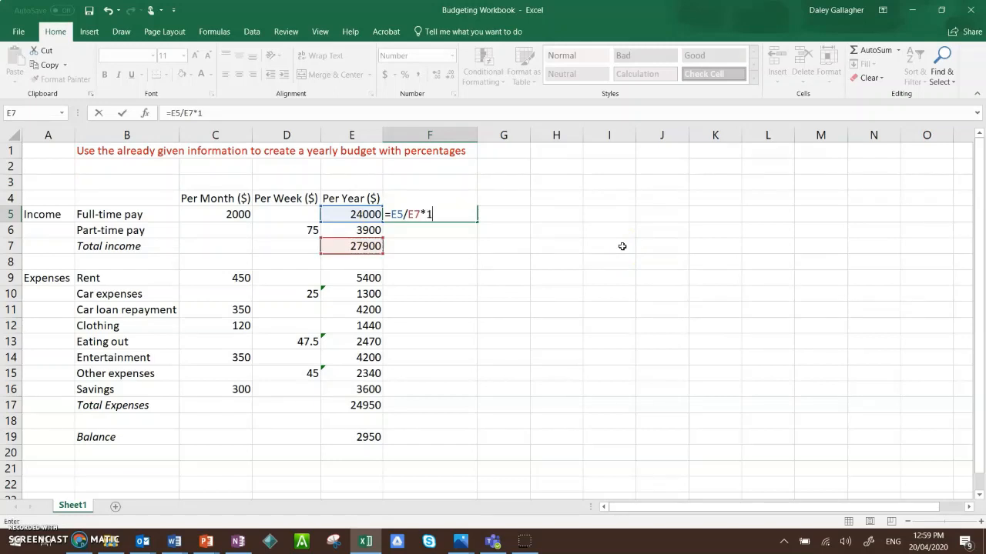
pyautogui.press('Return')
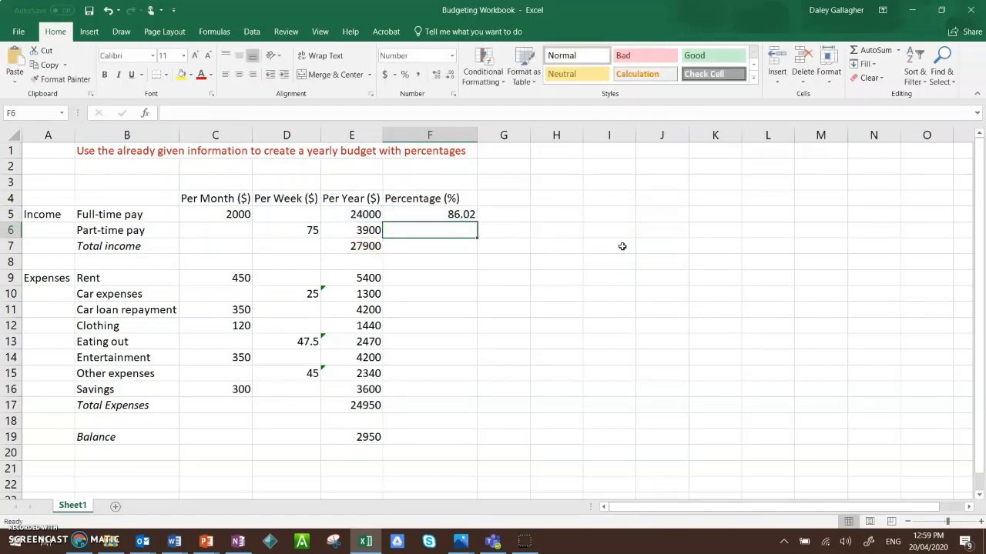
# Try to fill the relative percentage formula from F5 down through F7 for part-time pay and total income
pyautogui.click(467, 215)
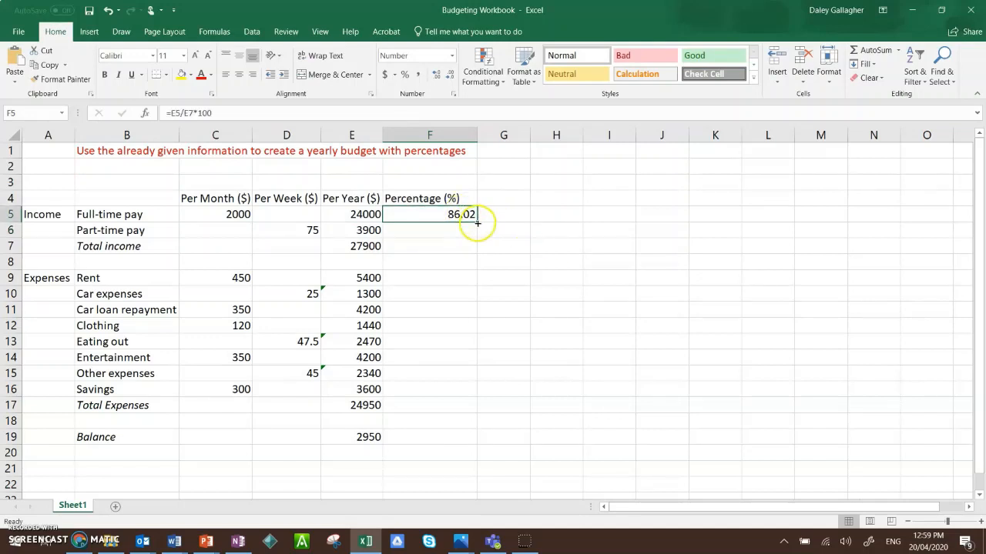
pyautogui.moveTo(478, 222); pyautogui.dragTo(472, 251)
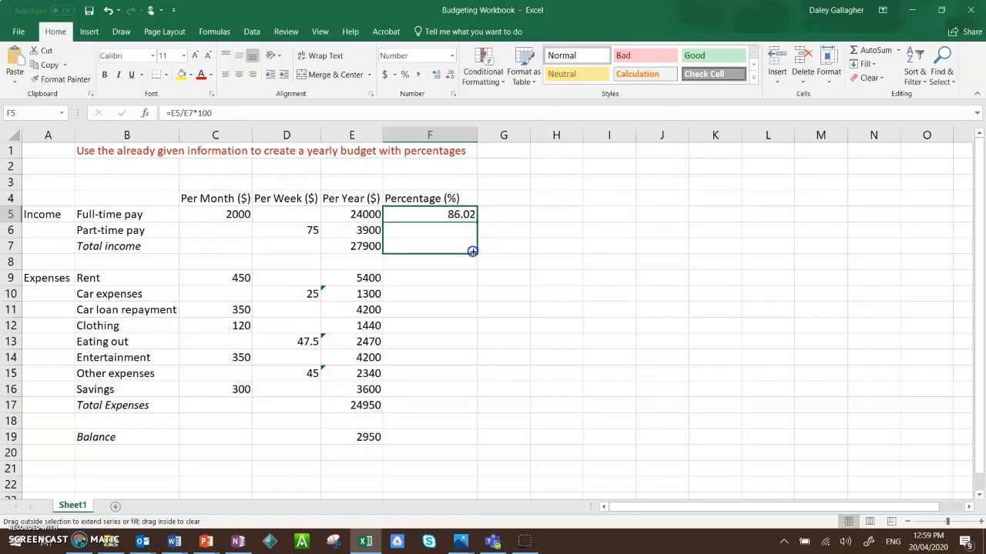
pyautogui.moveTo(472, 251); pyautogui.dragTo(475, 253)
pyautogui.moveTo(475, 253); pyautogui.dragTo(475, 254)
pyautogui.click(589, 245)
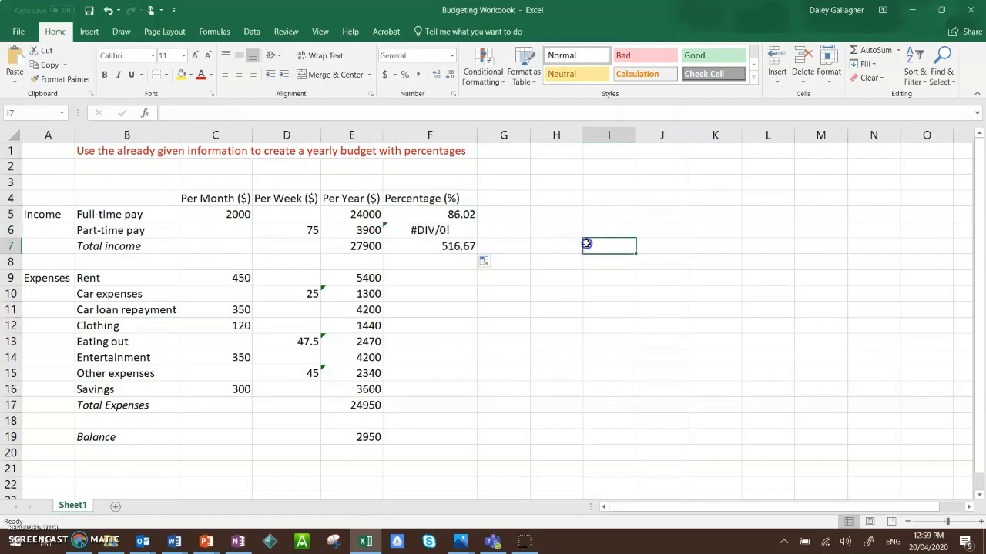
# Examine which cells the percentage formulas in F5 and F6 refer to
pyautogui.click(457, 231)
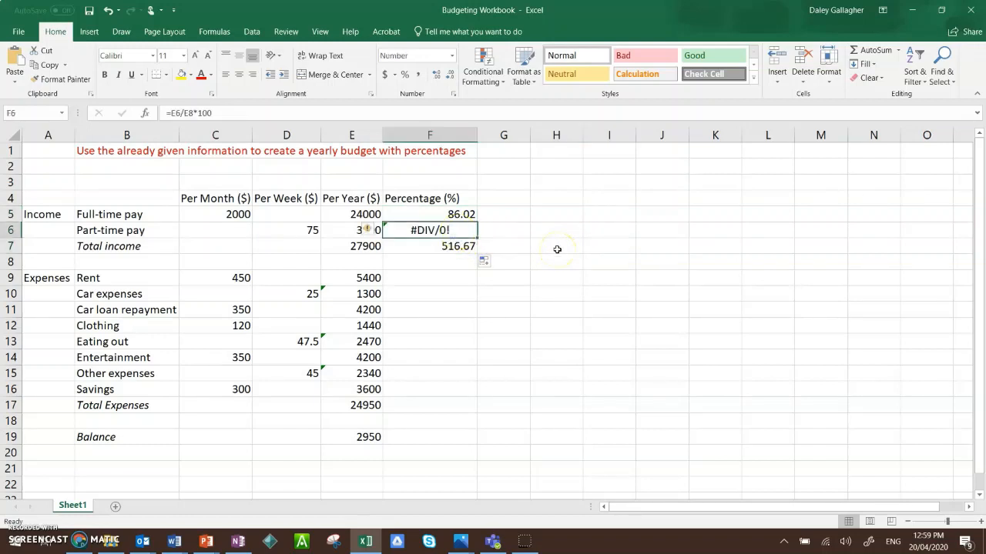
pyautogui.click(457, 218)
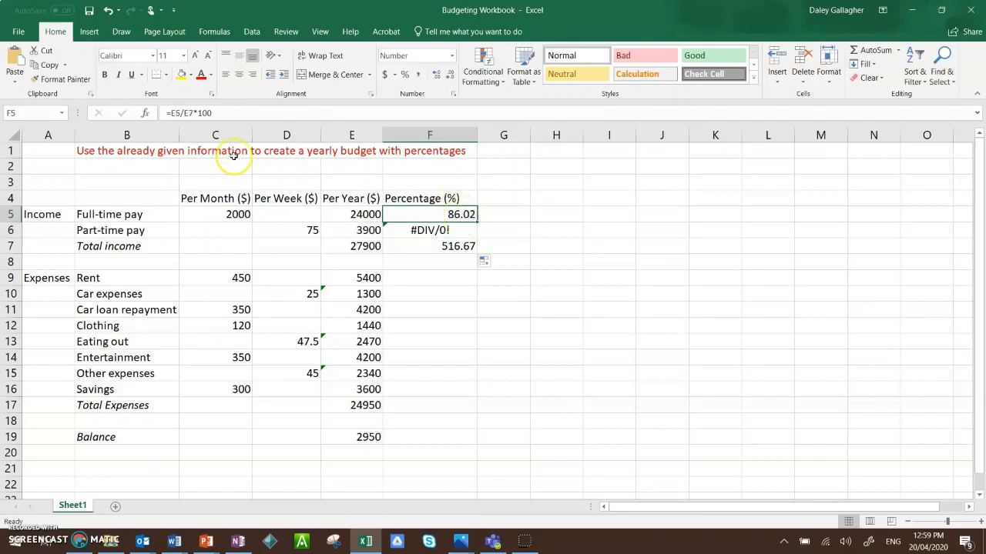
pyautogui.click(178, 112)
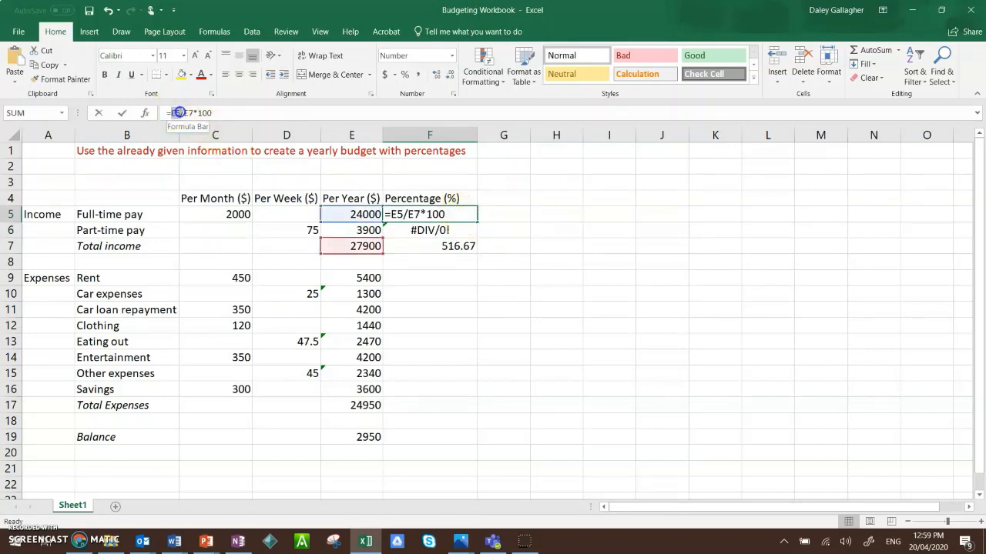
pyautogui.doubleClick(176, 113)
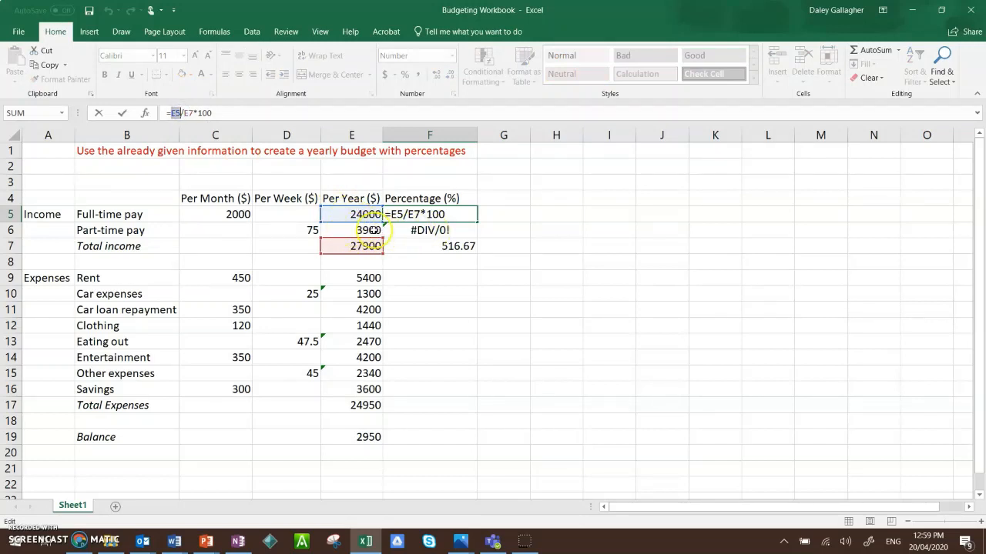
pyautogui.doubleClick(192, 113)
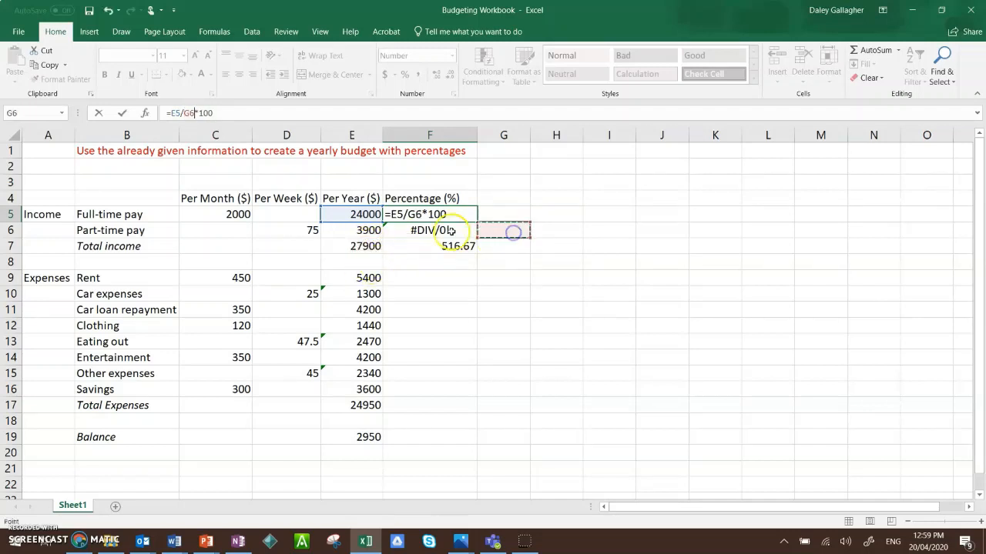
pyautogui.press('Return')
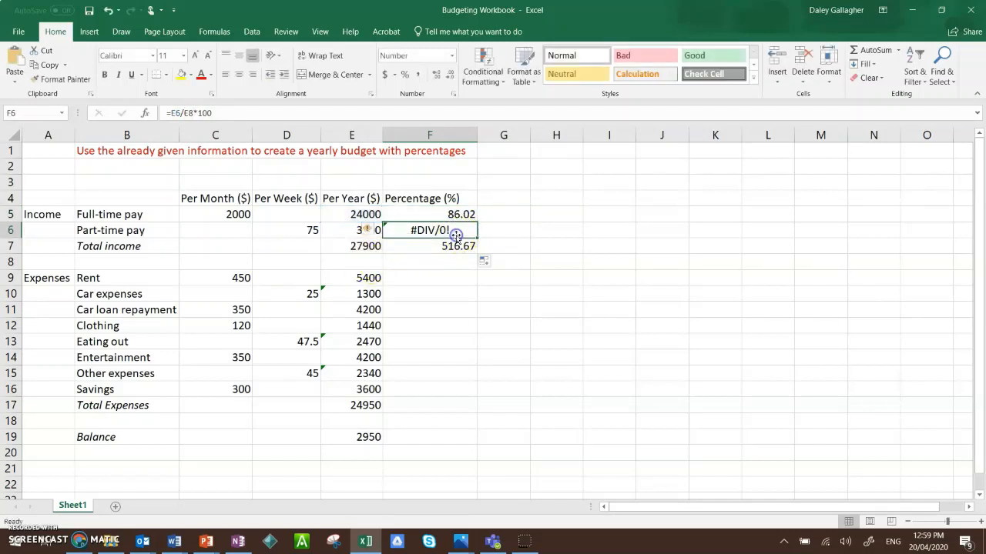
pyautogui.click(174, 113)
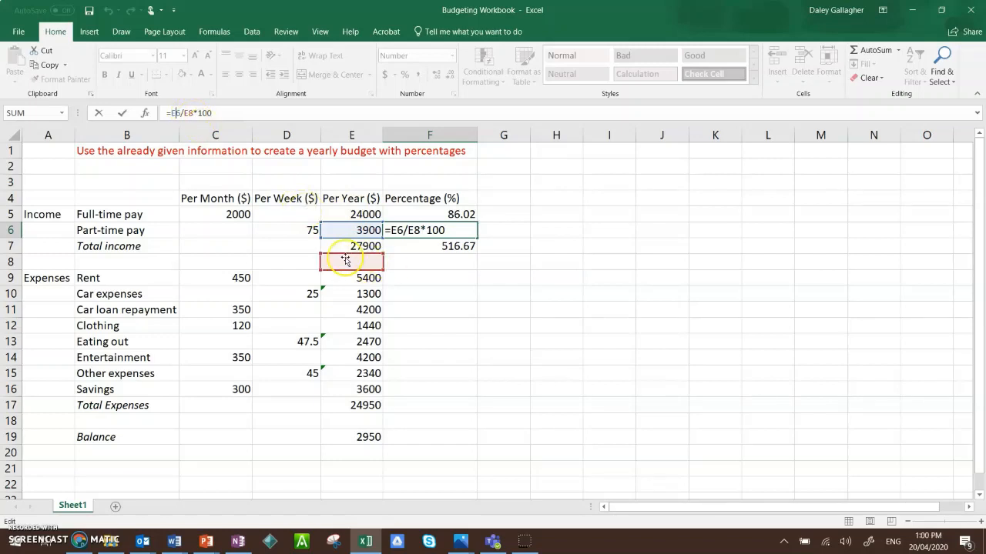
pyautogui.click(549, 249)
# Make the total income reference in the F5 percentage formula absolute so that it reads =E5/$E$7*100
pyautogui.click(466, 214)
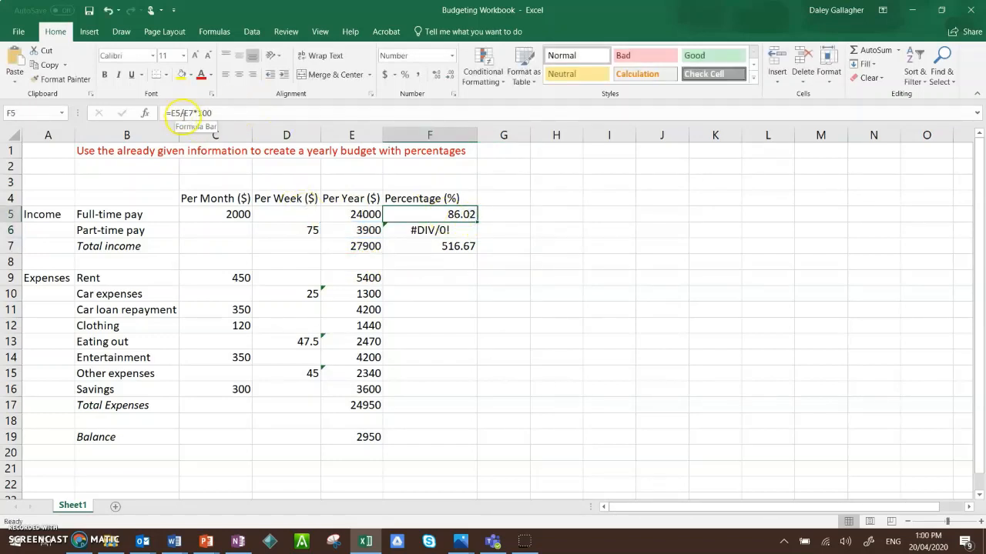
pyautogui.click(187, 113)
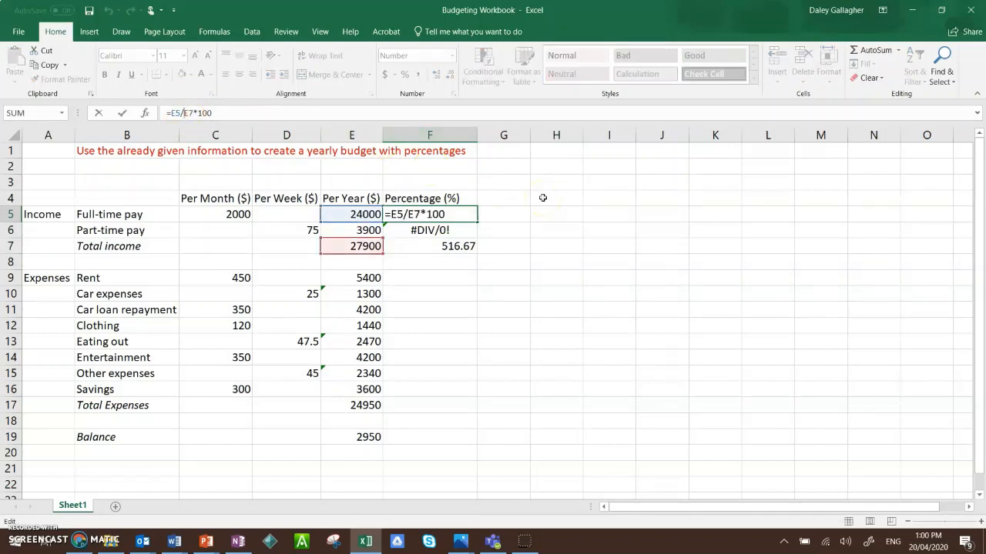
pyautogui.write('$E')
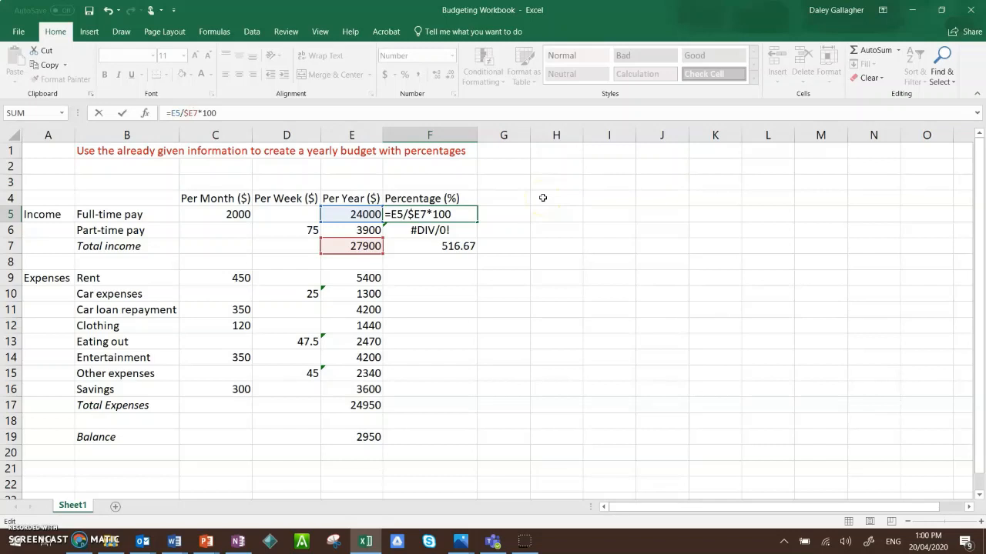
pyautogui.write('$')
pyautogui.press('Return')
# Fill the percentage formula with the absolute total income reference from F5 down through F7, and check the copied references
pyautogui.click(456, 214)
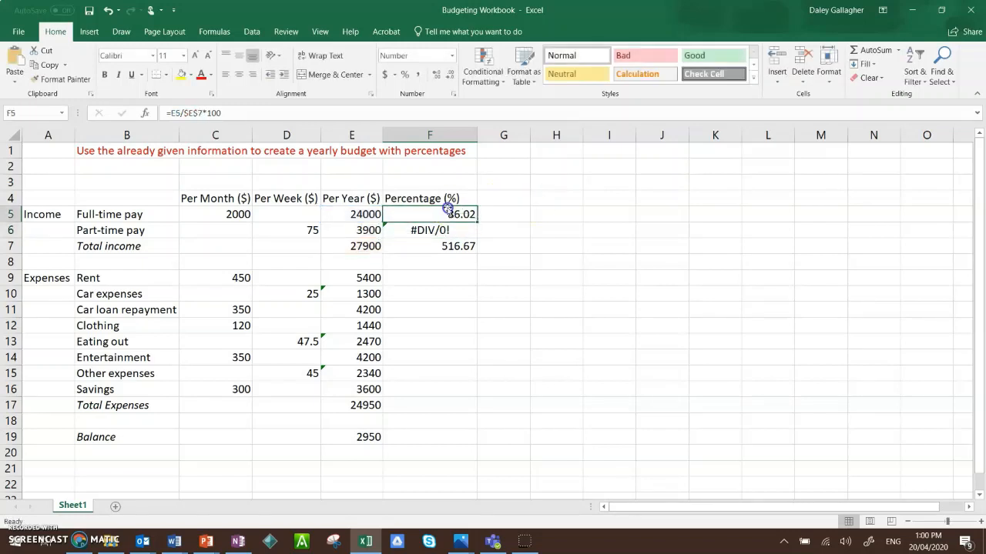
pyautogui.moveTo(479, 222); pyautogui.dragTo(477, 249)
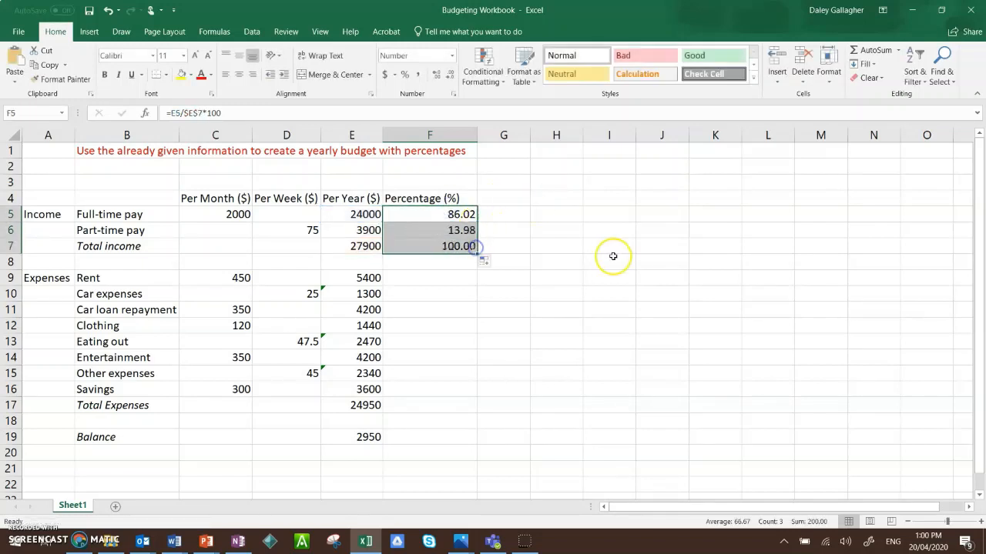
pyautogui.click(613, 257)
pyautogui.click(465, 214)
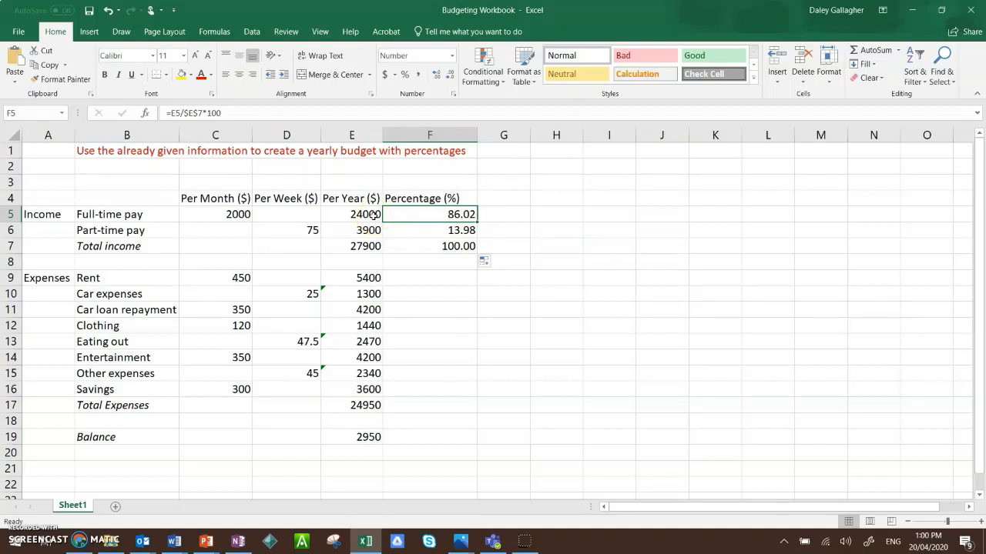
pyautogui.click(427, 231)
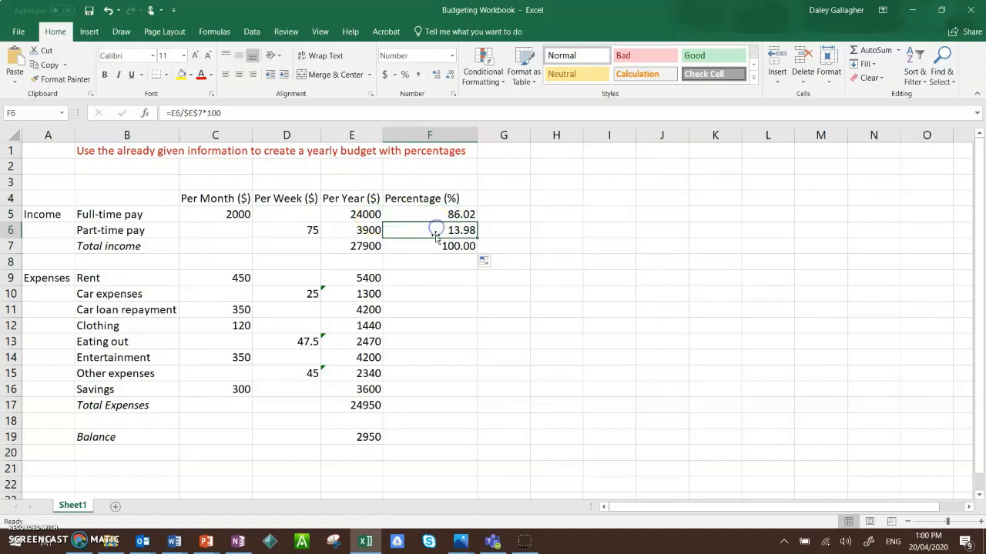
pyautogui.click(373, 229)
pyautogui.click(551, 263)
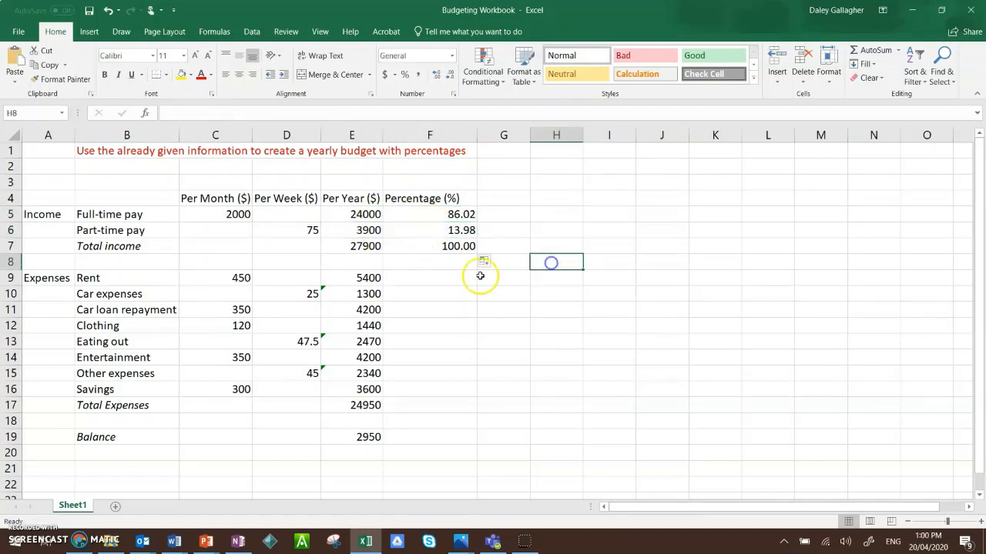
# Enter the rent percentage formula =E9/E17*100 in F9, dividing yearly rent by total expenses
pyautogui.click(472, 277)
pyautogui.click(395, 113)
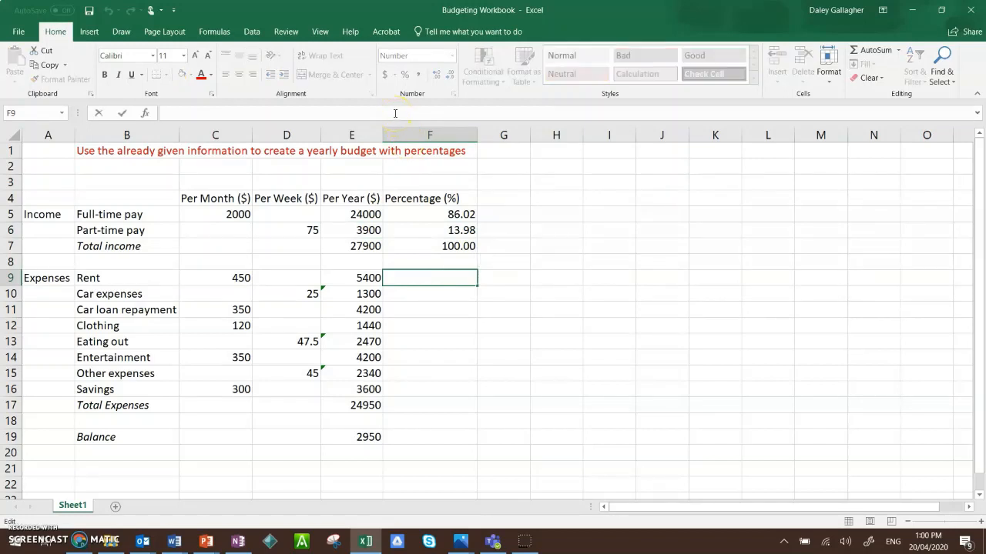
pyautogui.write('=')
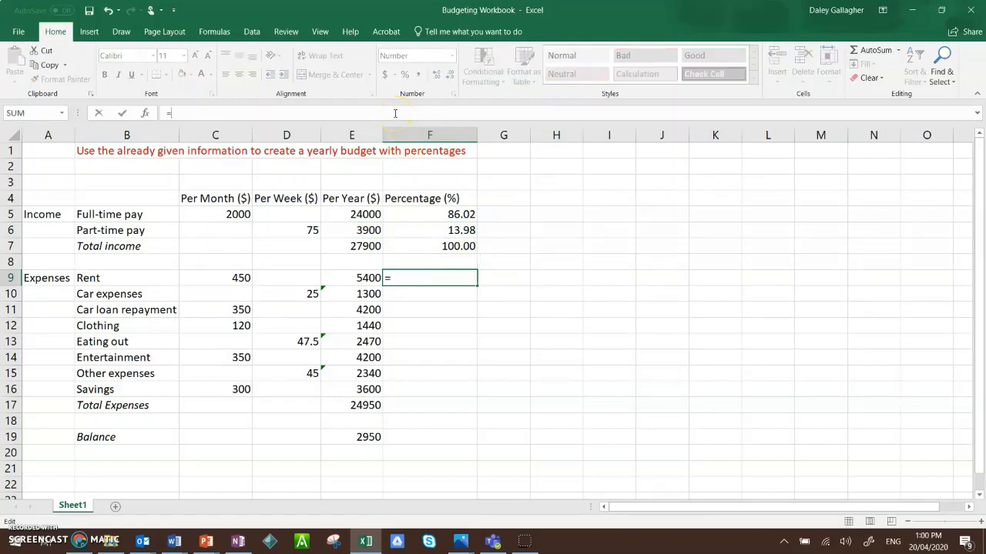
pyautogui.click(359, 278)
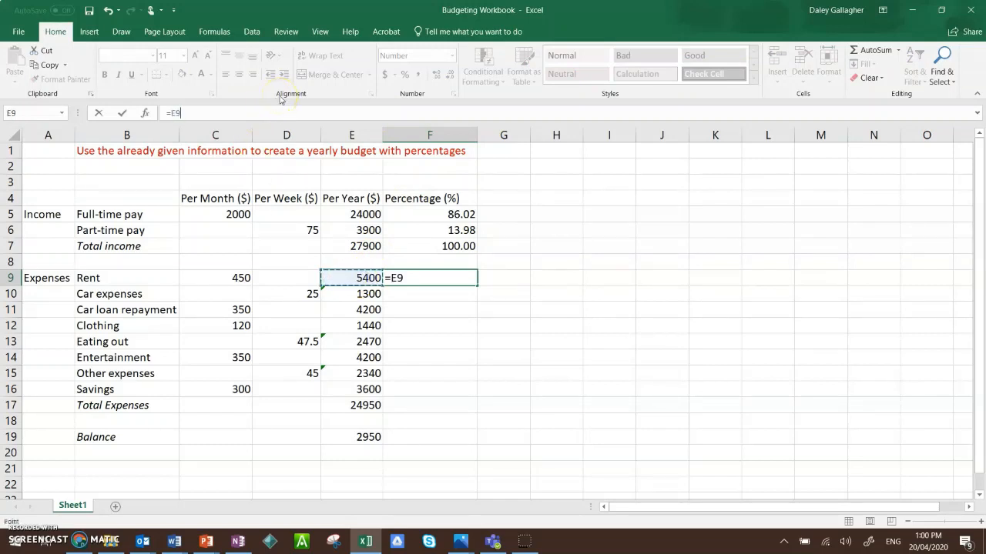
pyautogui.write('/')
pyautogui.click(350, 405)
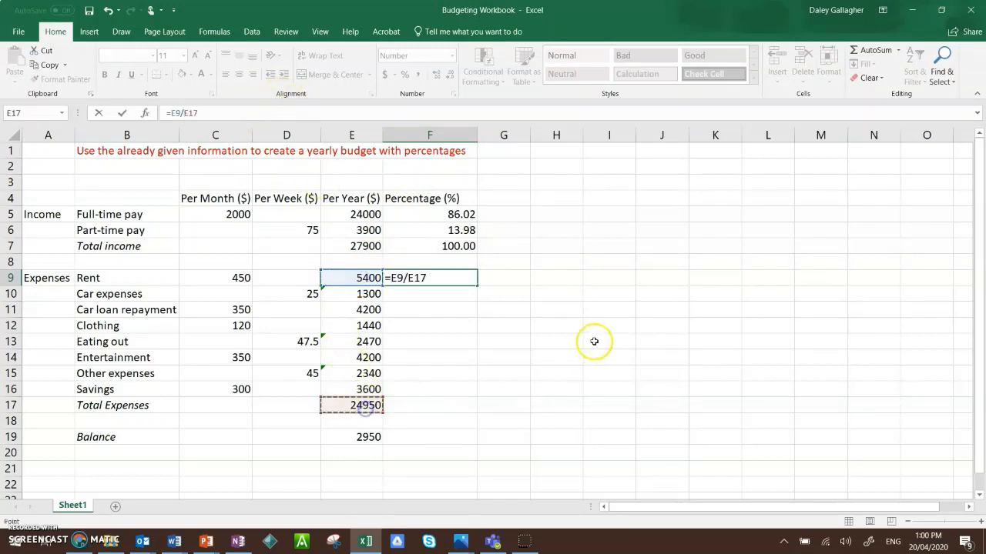
pyautogui.write('*100')
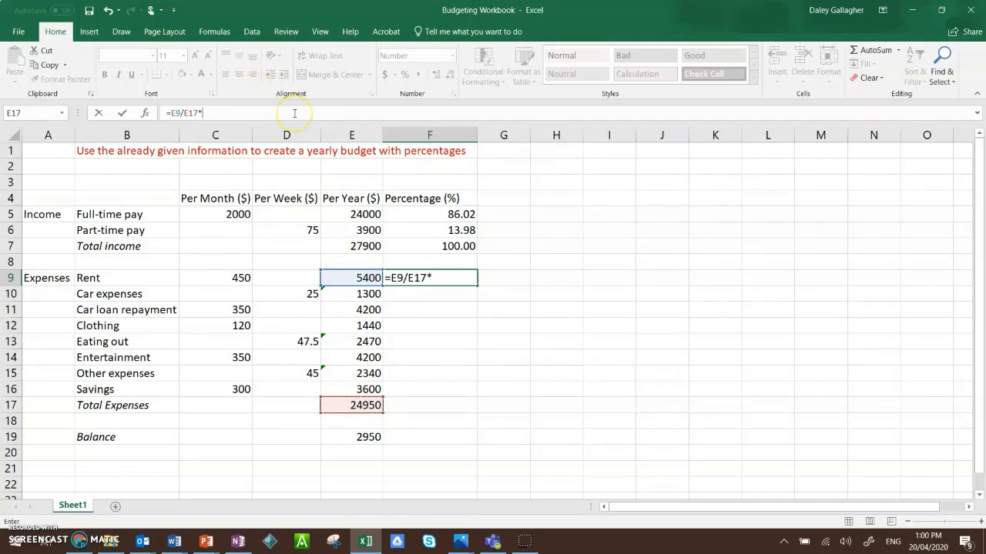
pyautogui.press('Left')
pyautogui.press('Left')
pyautogui.press('Left')
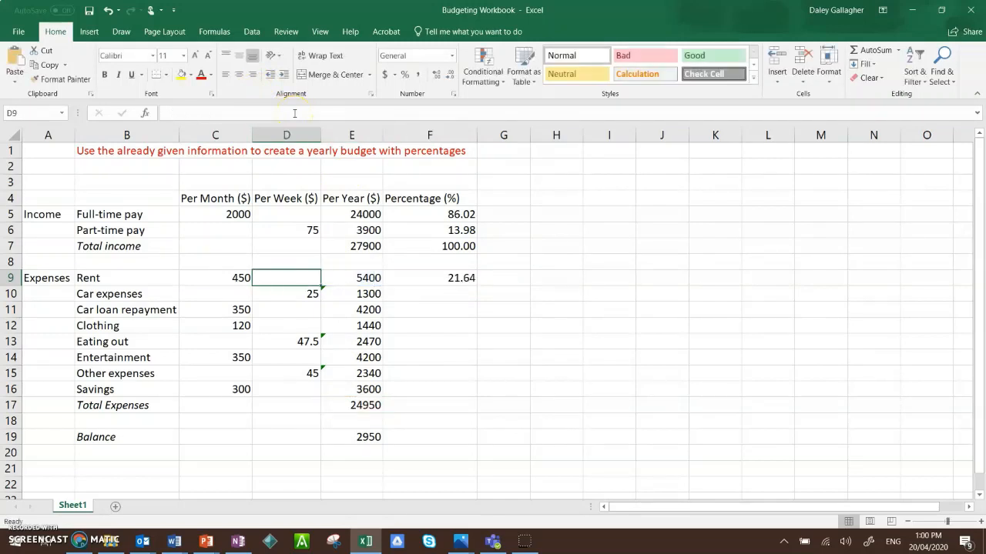
# Make the total expenses reference in the F9 percentage formula absolute so that it reads =E9/$E$17*100
pyautogui.press('Right')
pyautogui.press('Right')
pyautogui.press('Right')
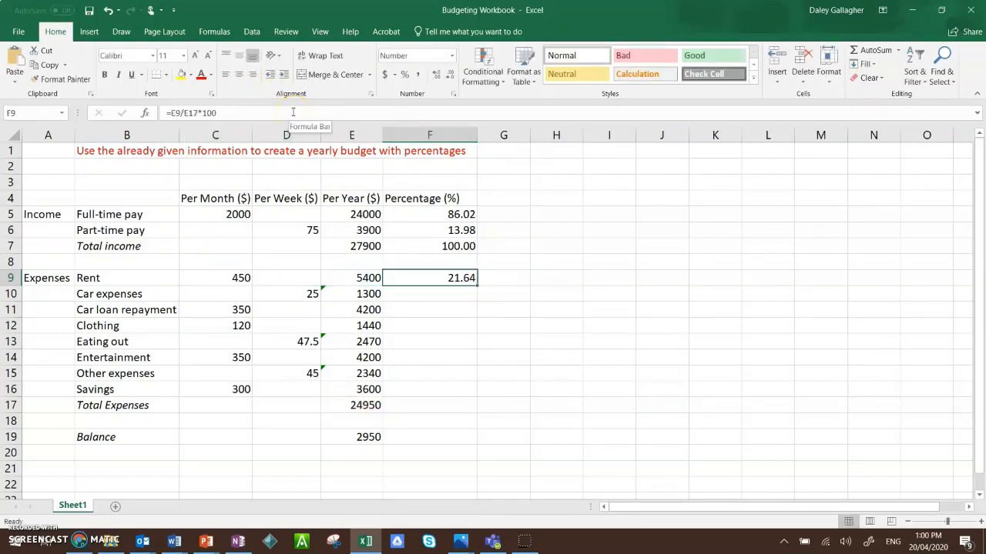
pyautogui.click(171, 112)
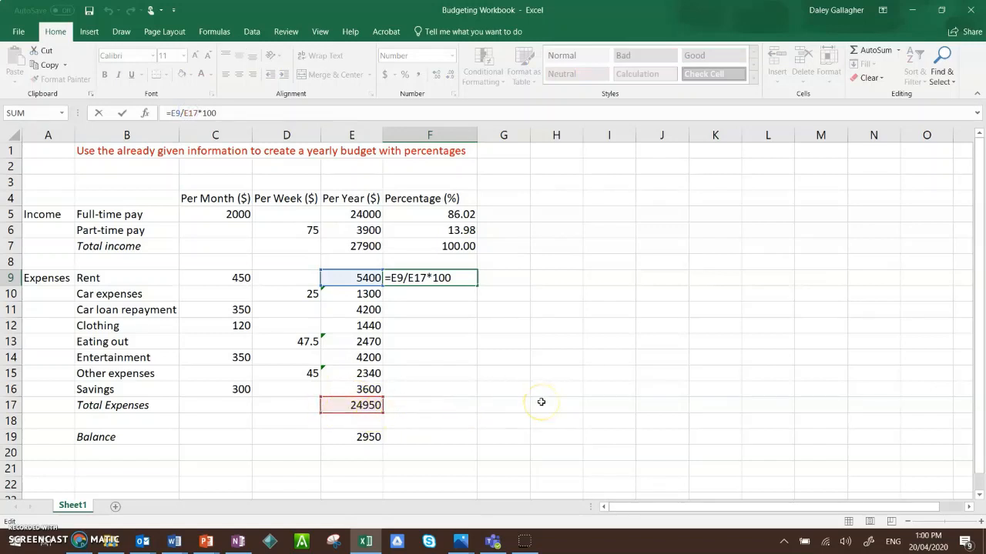
pyautogui.write('$')
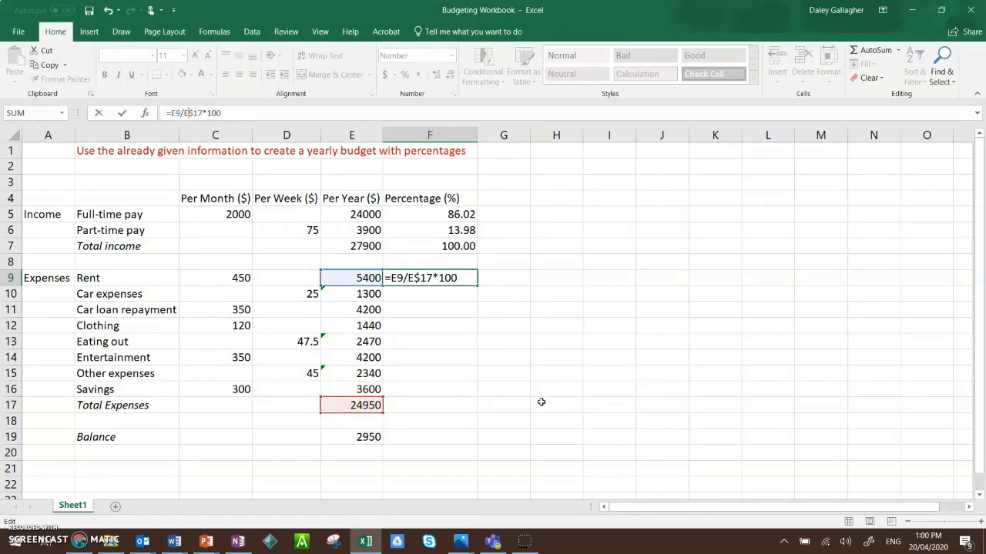
pyautogui.press('Left')
pyautogui.write('$')
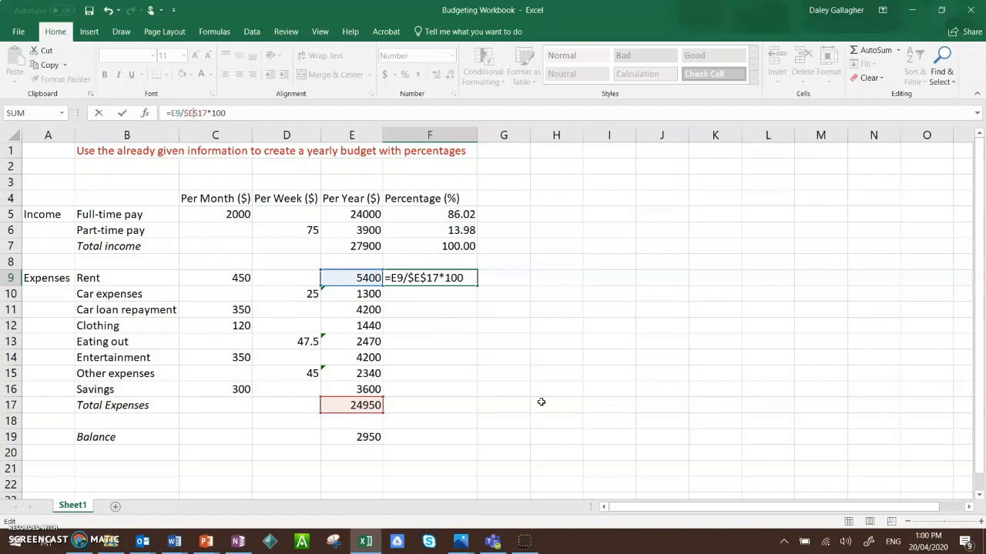
pyautogui.press('Return')
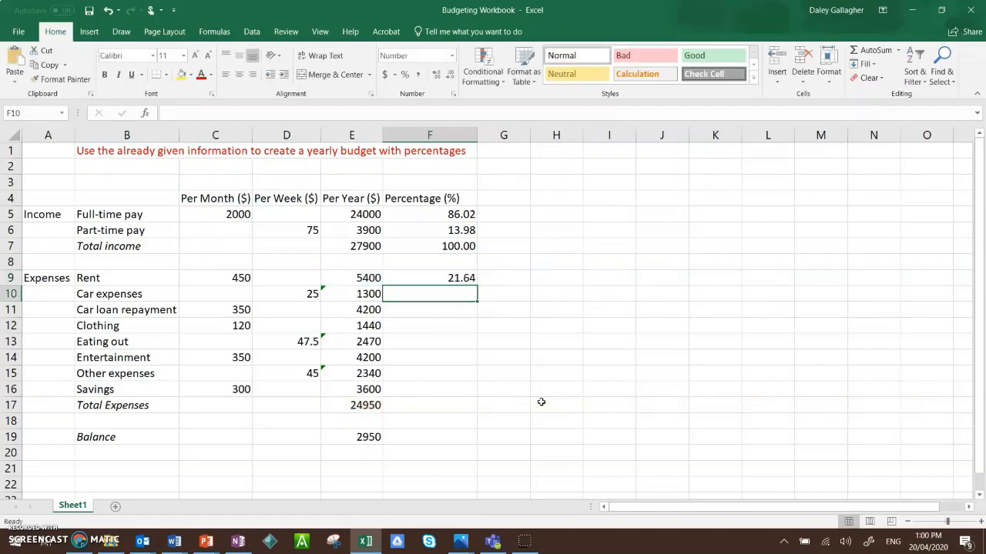
# Fill the expense percentage formula from F9 down through F17, and check the copied reference in the entertainment row
pyautogui.press('Up')
pyautogui.click(411, 277)
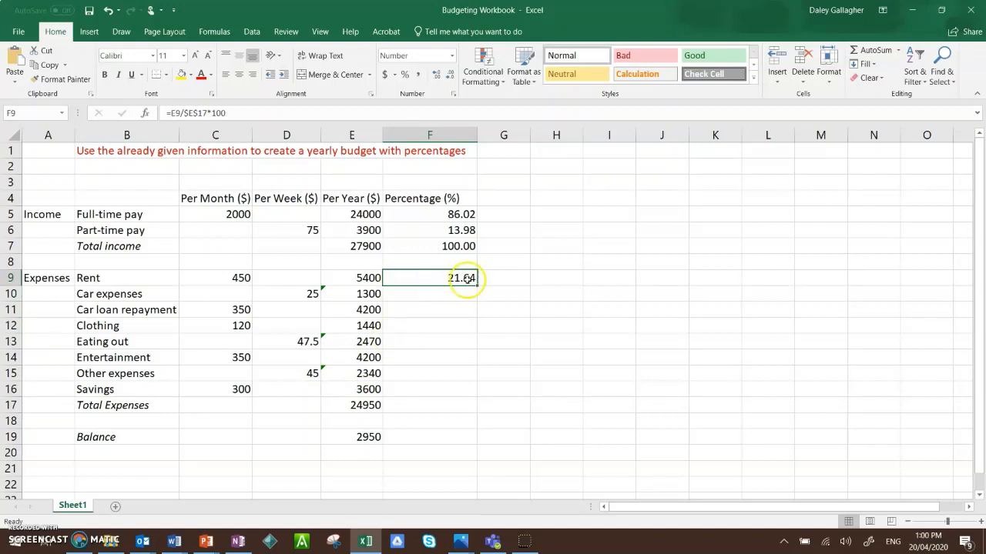
pyautogui.click(401, 276)
pyautogui.moveTo(476, 284); pyautogui.dragTo(471, 408)
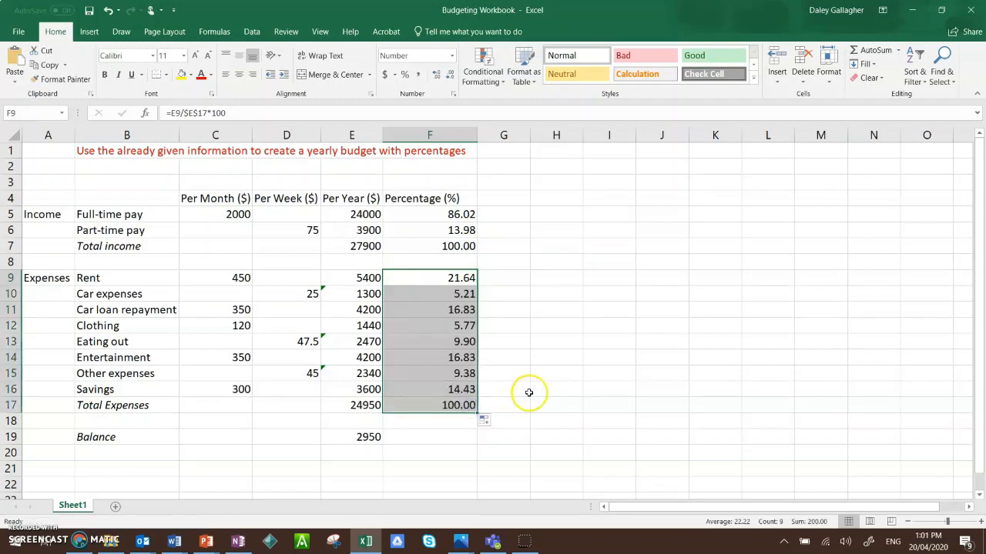
pyautogui.click(527, 389)
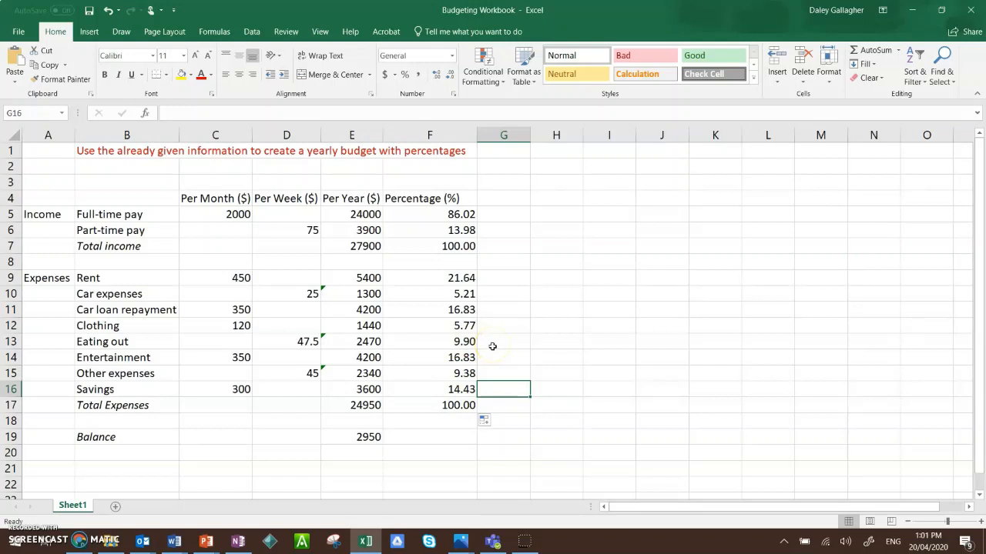
pyautogui.click(456, 353)
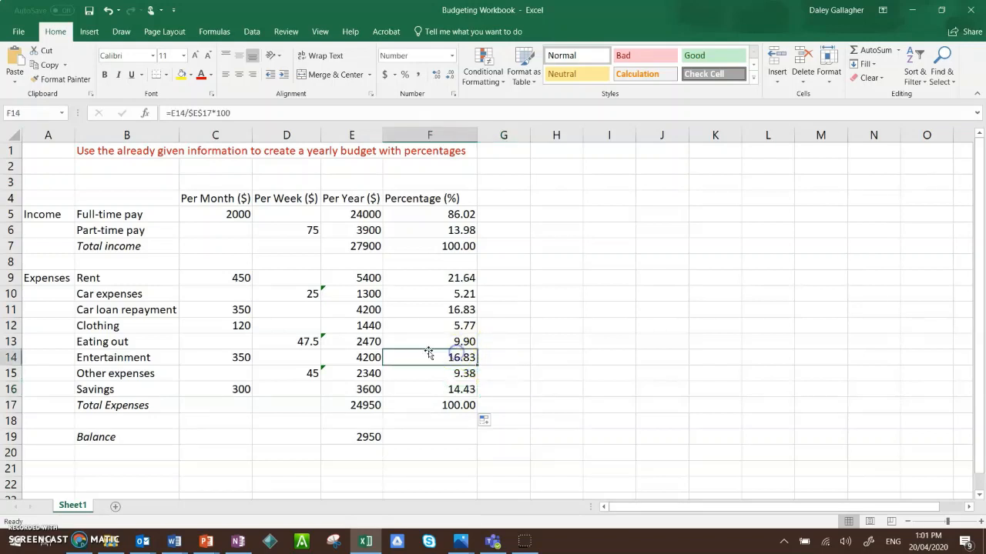
pyautogui.click(647, 365)
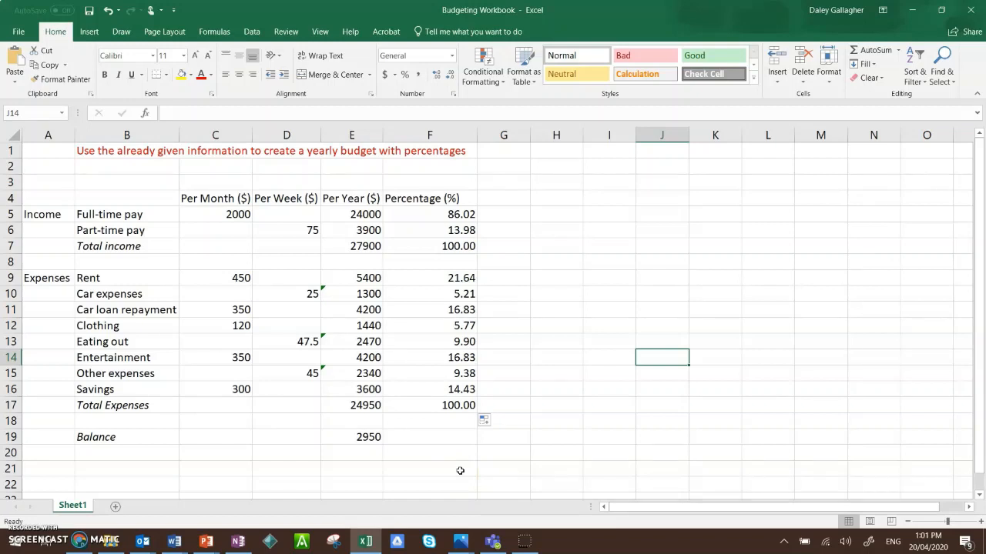
# Set the monthly entertainment expense in C14 to 200, and check the entertainment percentage and the yearly balance
pyautogui.click(231, 352)
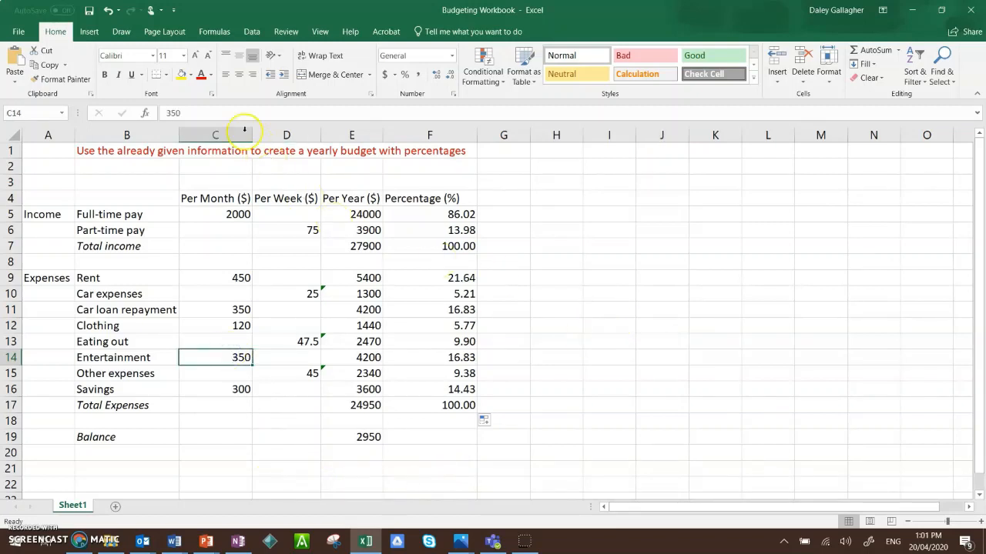
pyautogui.doubleClick(173, 113)
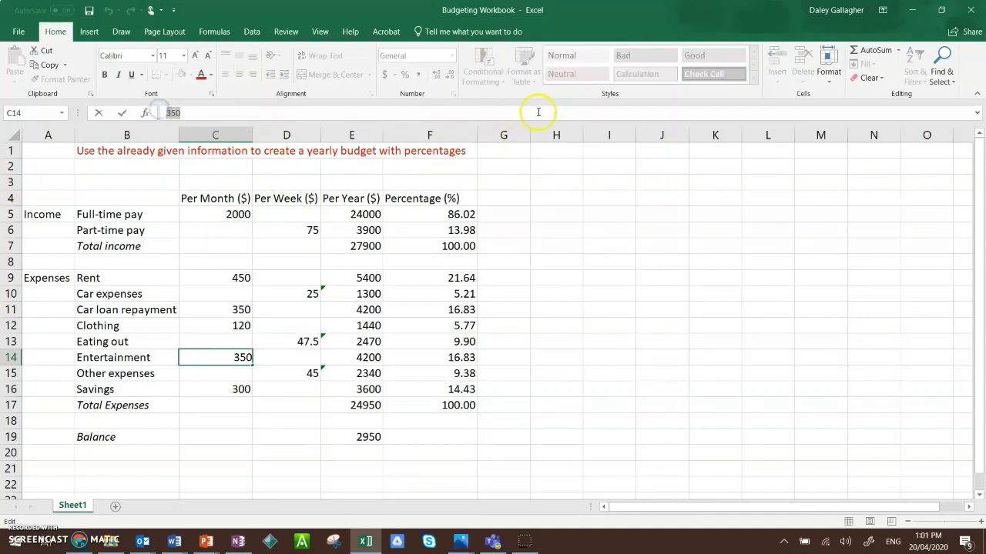
pyautogui.write('200')
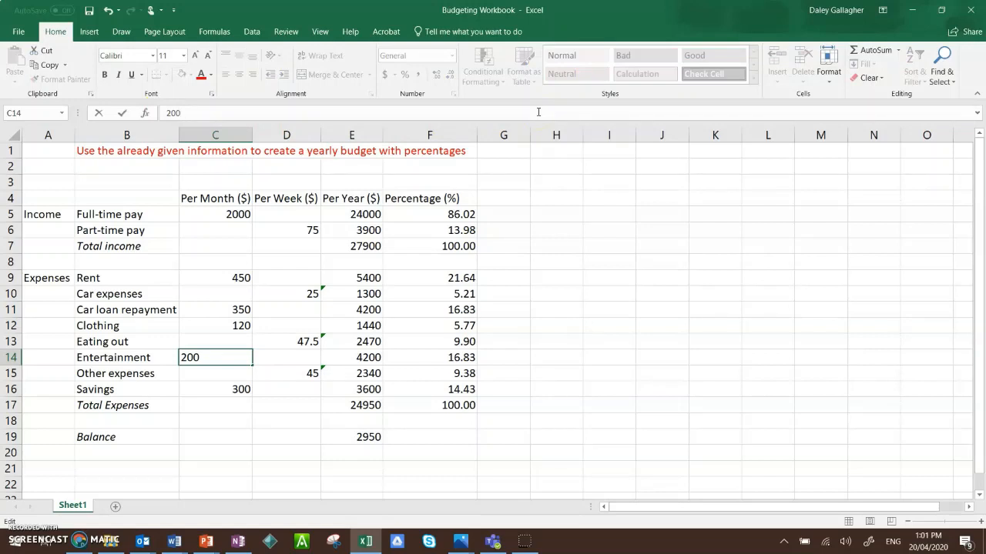
pyautogui.press('Return')
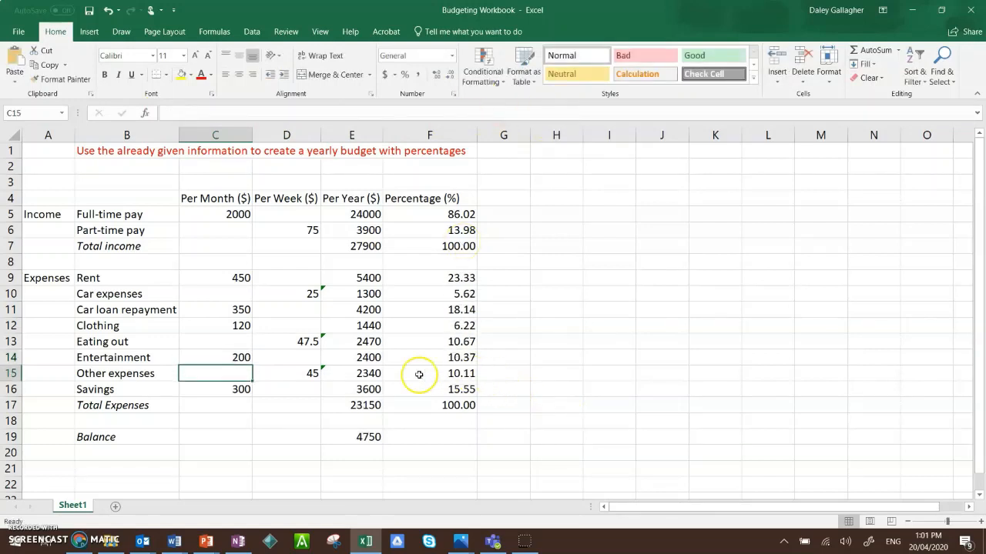
pyautogui.click(443, 358)
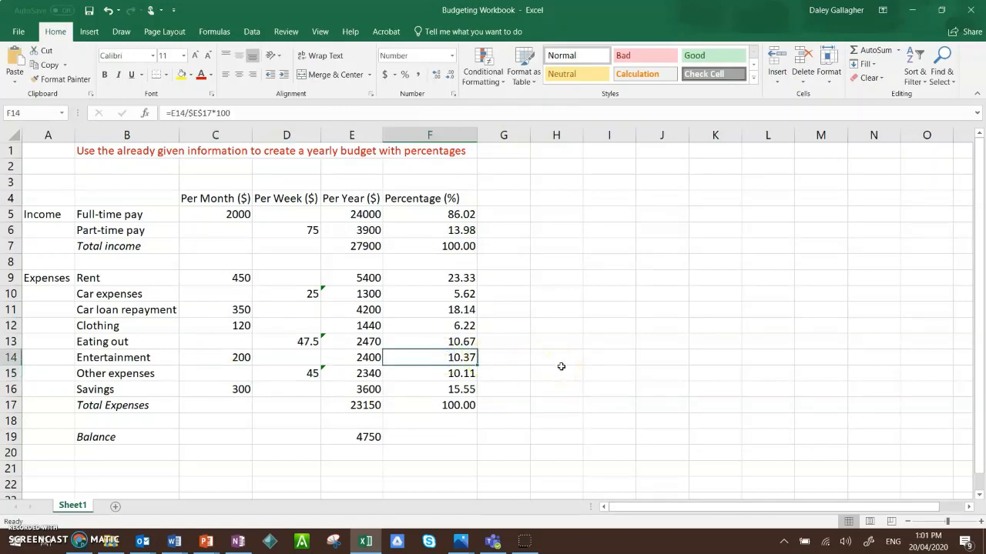
pyautogui.click(366, 436)
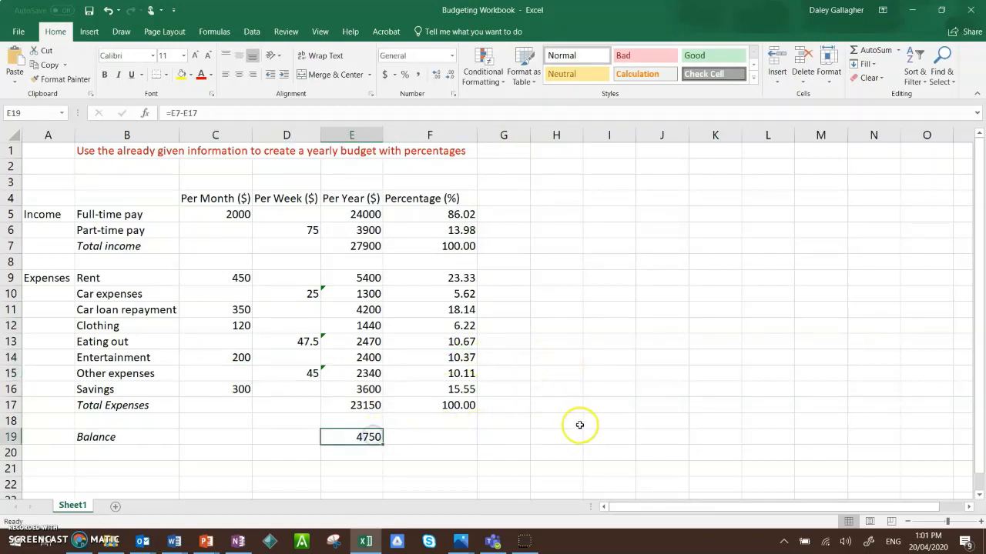